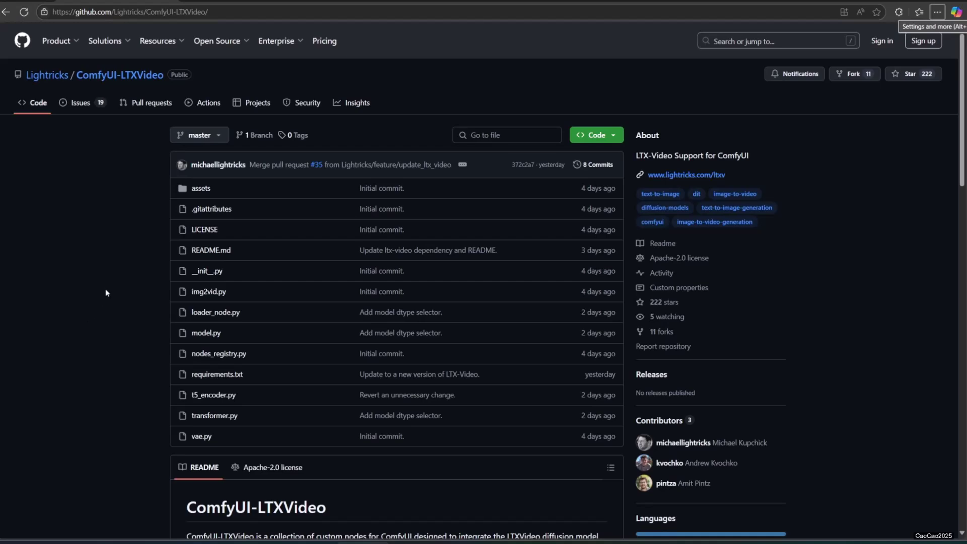
- Look through the ComfyUI-LTXVideo repository page, including its README installation instructions
scroll(106, 290, down, 5)
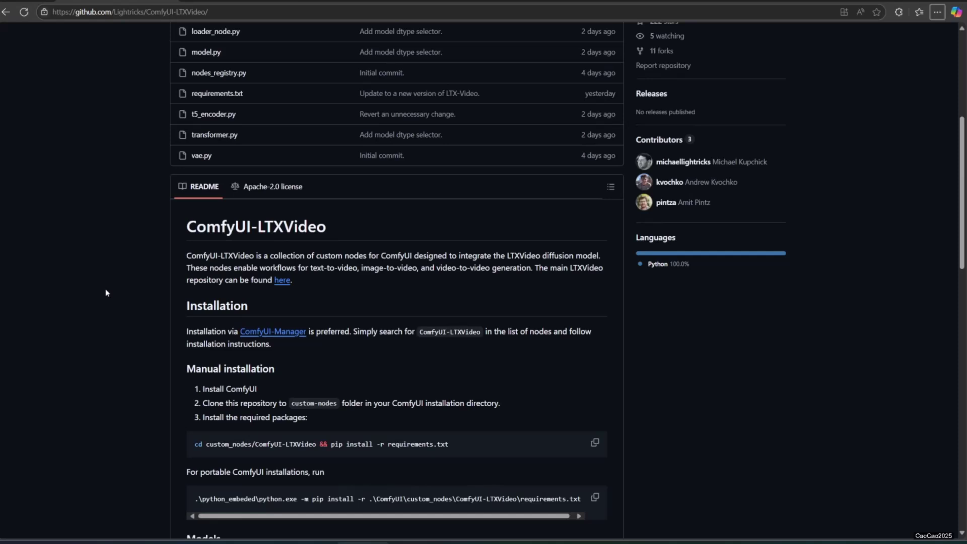
scroll(106, 292, down, 15)
scroll(106, 293, down, 2)
scroll(108, 295, up, 20)
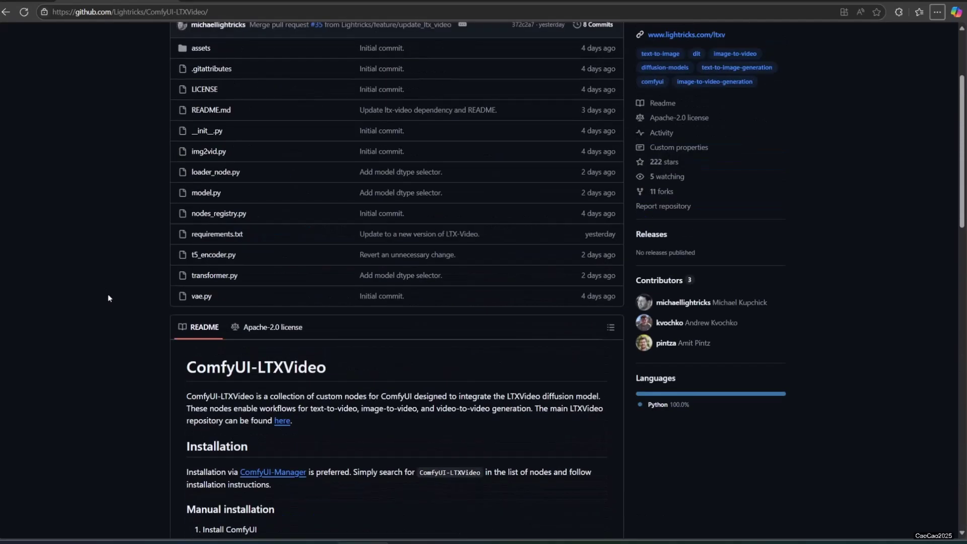
scroll(108, 297, up, 3)
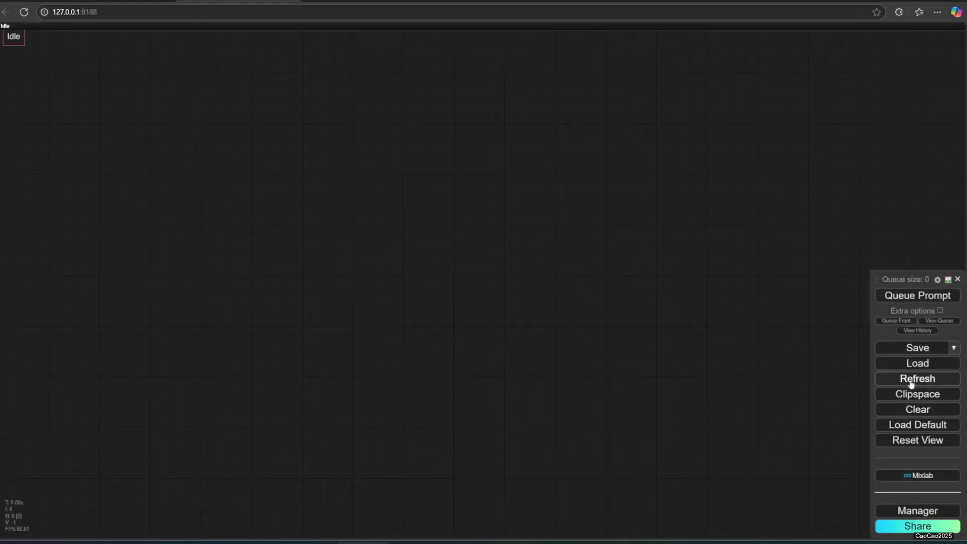
click(903, 510)
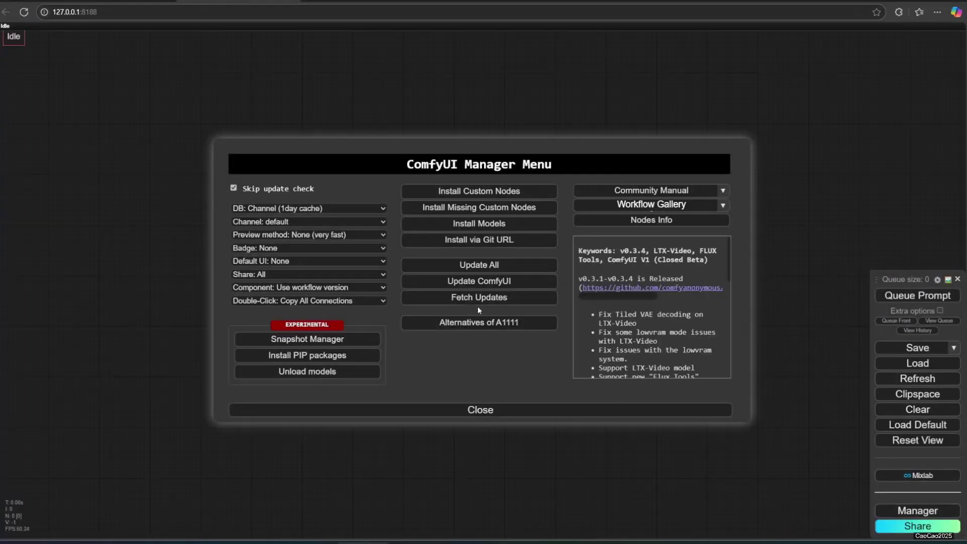
click(472, 241)
text(https://github.com/Lightricks/ComfyUI-LTXVideo/)
click(532, 84)
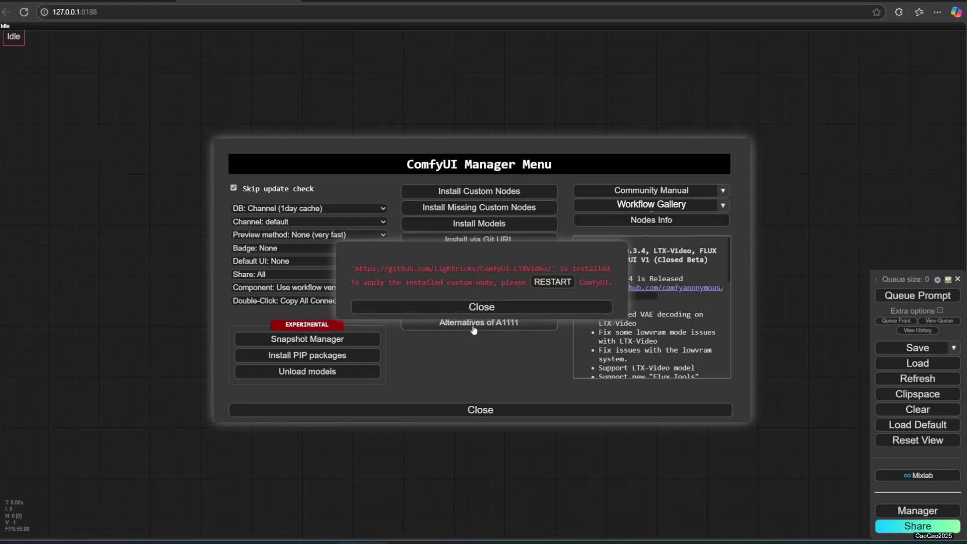
click(556, 284)
click(530, 69)
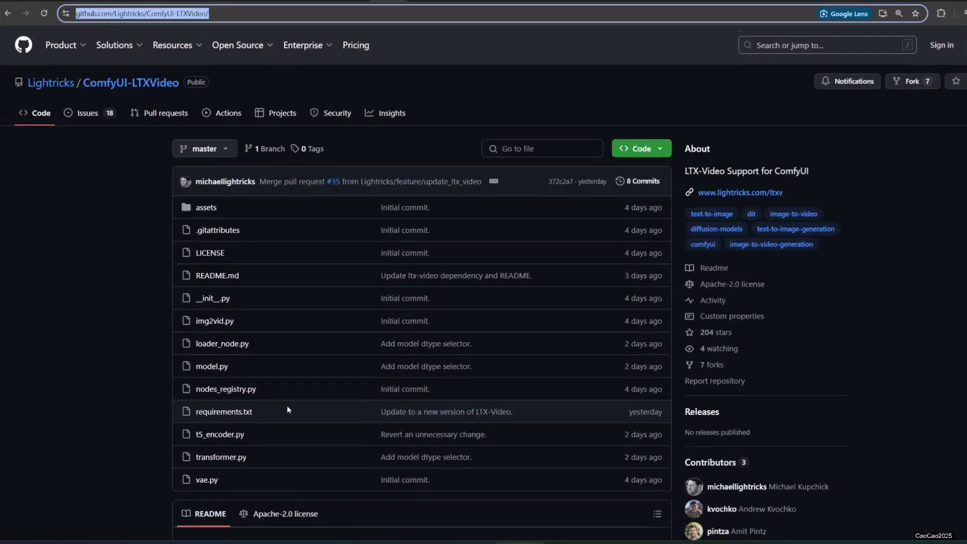
- Copy the pip install command for portable ComfyUI installations from the ComfyUI-LTXVideo README
scroll(287, 408, down, 8)
scroll(246, 357, down, 1)
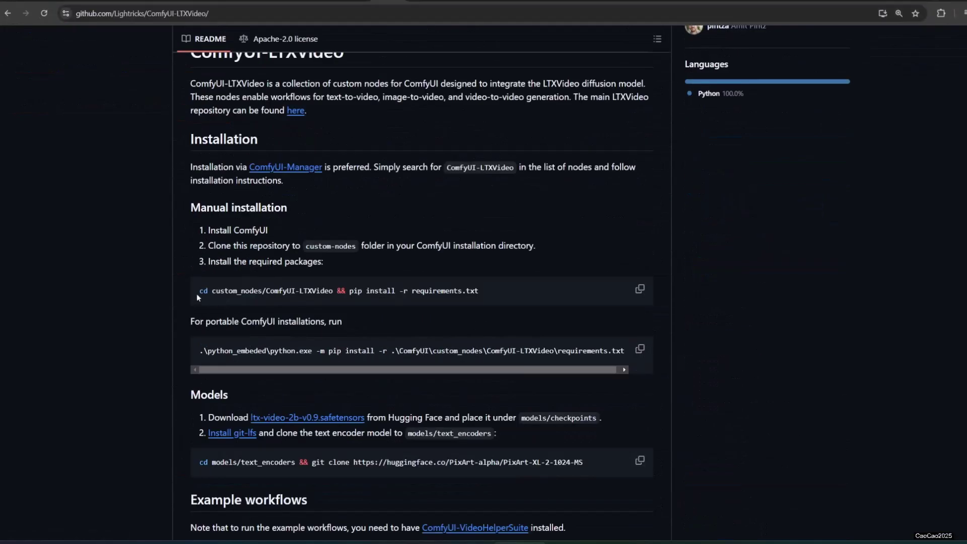
drag(197, 294, 509, 297)
click(195, 355)
drag(201, 353, 621, 349)
key(ctrl+c)
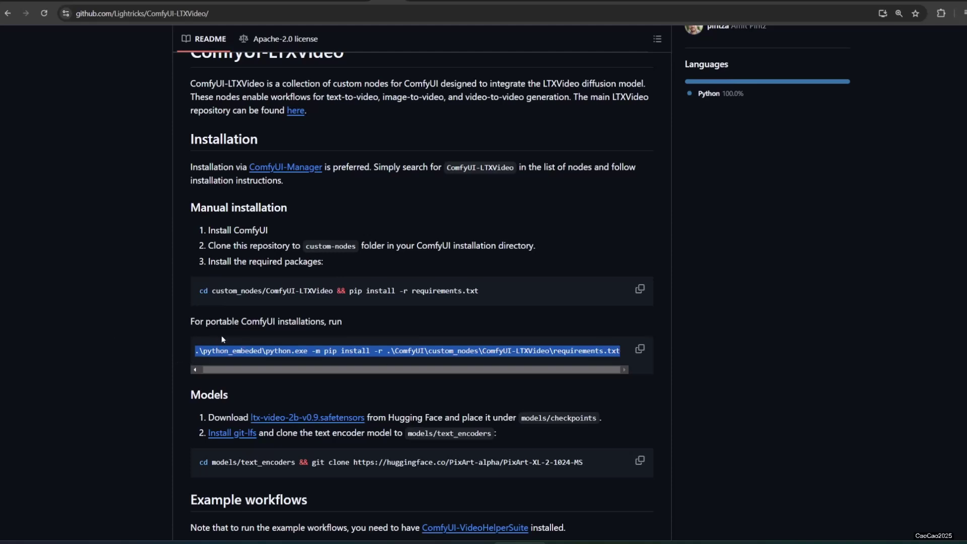
- Open a command prompt in the ComfyUI_windows_portable folder and run the copied requirements installation command
key(alt+Tab)
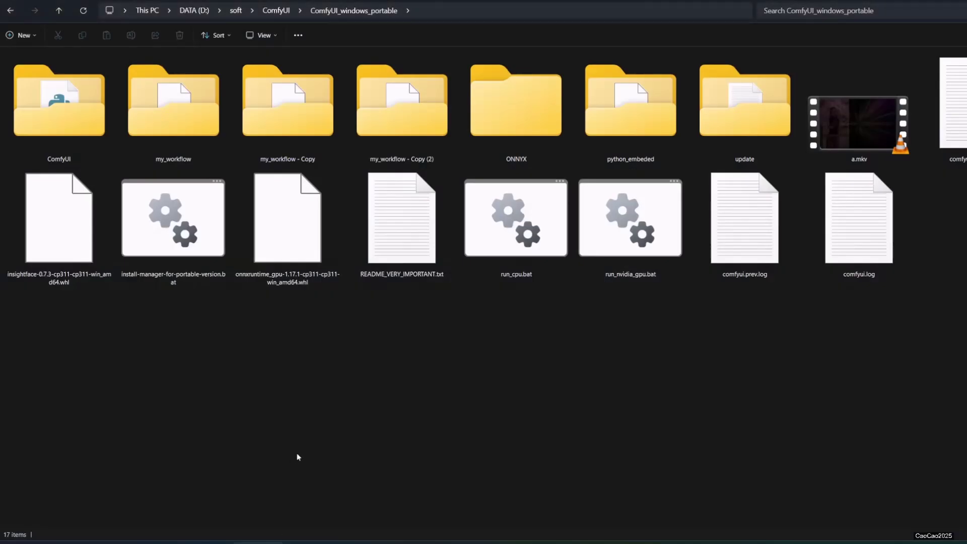
click(502, 13)
text(cmd)
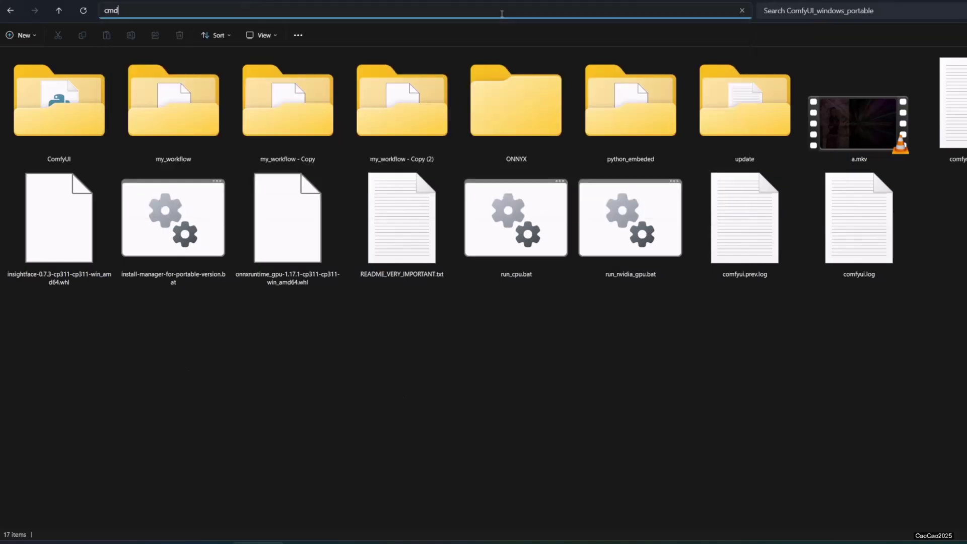
key(Return)
key(ctrl+v)
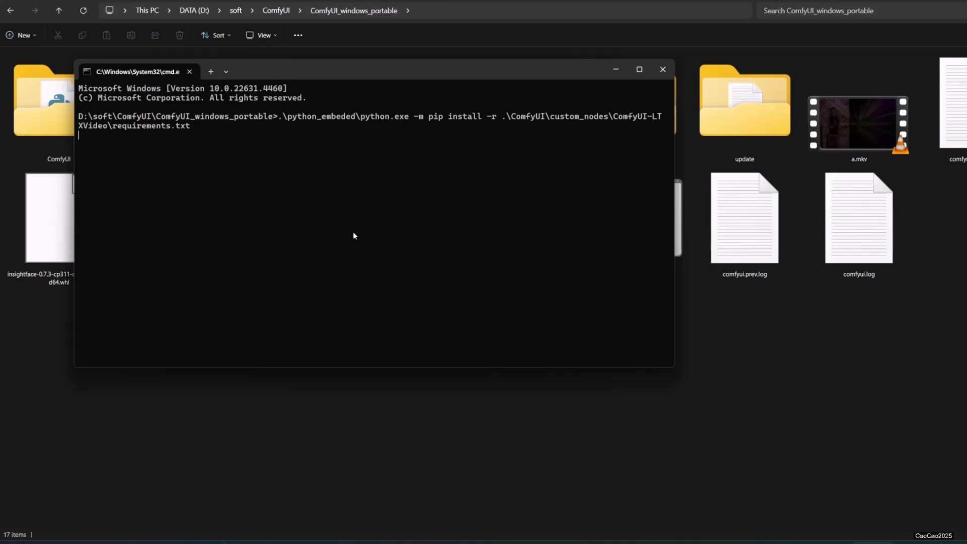
key(Return)
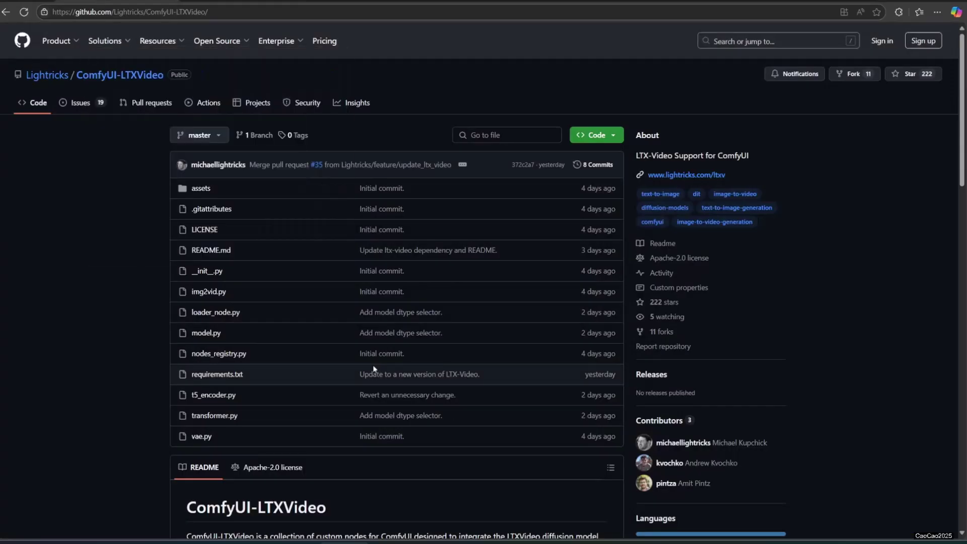
- Download the text-to-video example workflow ltxvideo-t2v.json from the repository's README
scroll(373, 364, down, 10)
scroll(372, 379, down, 9)
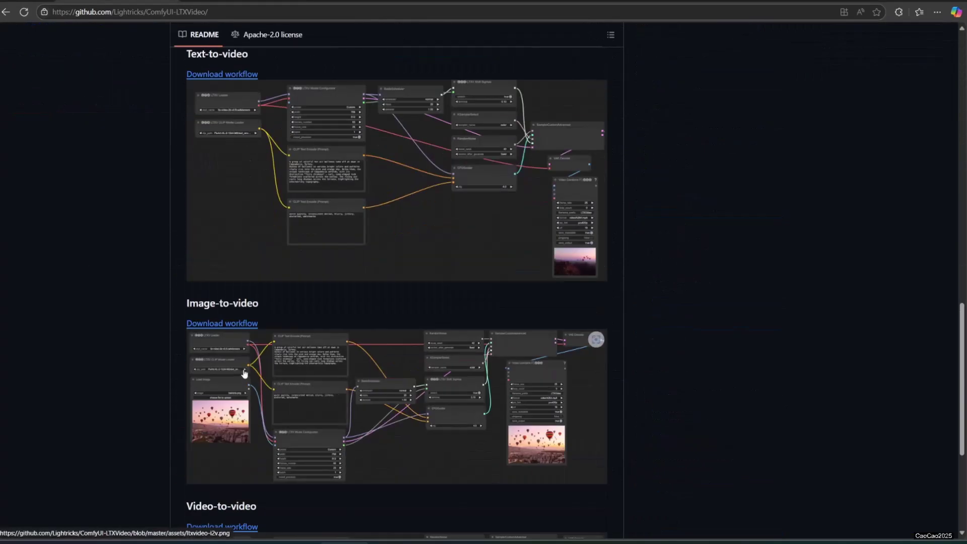
click(242, 75)
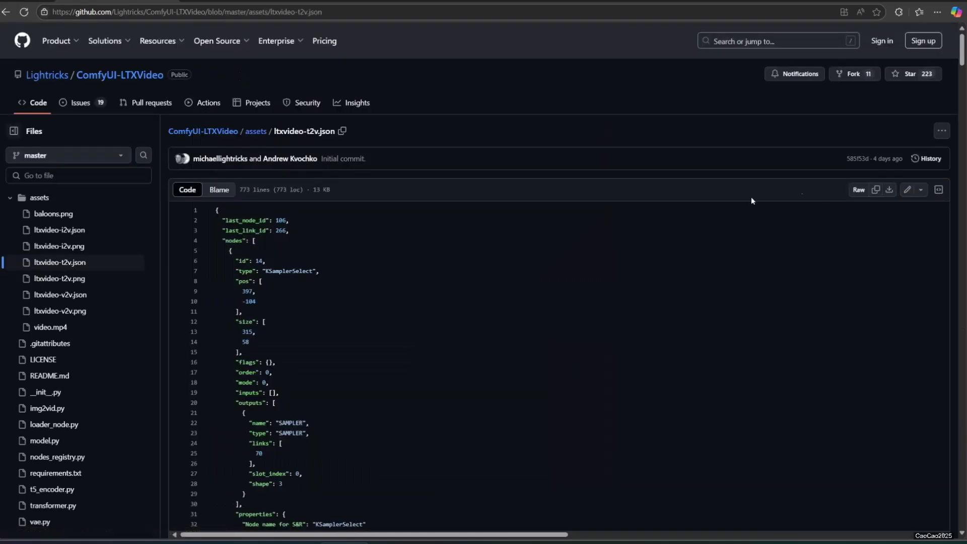
click(889, 190)
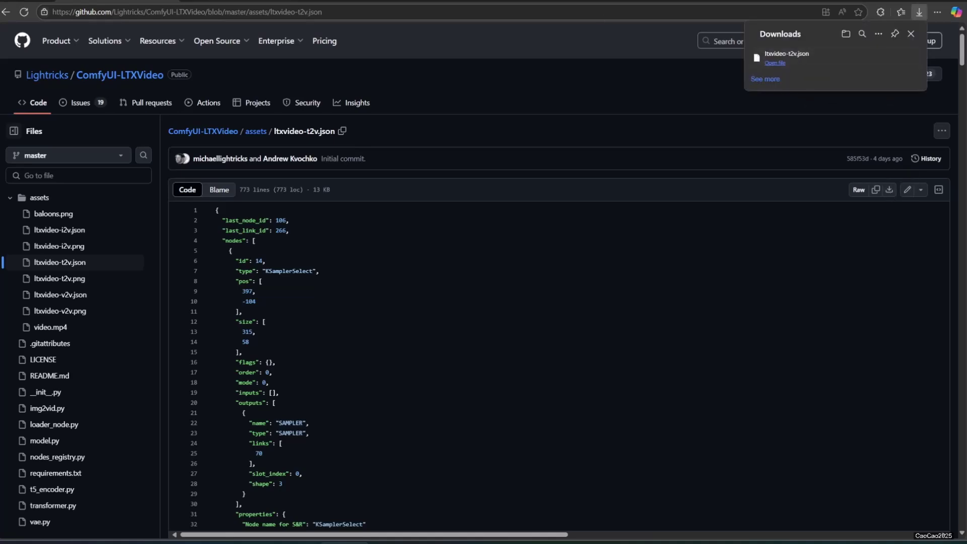
- Load the ltxvideo-t2v.json workflow into ComfyUI and dismiss the missing-node message
key(ctrl+Tab)
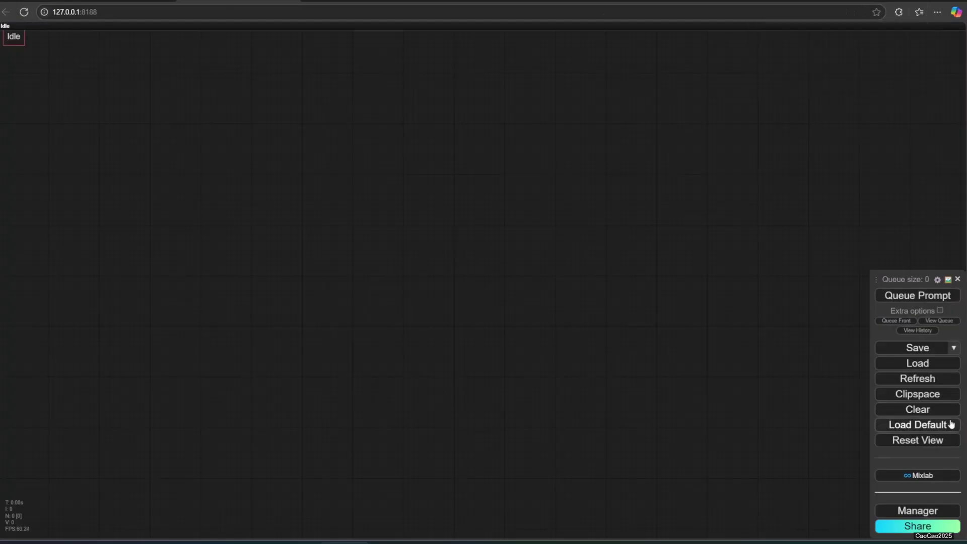
click(909, 364)
click(126, 61)
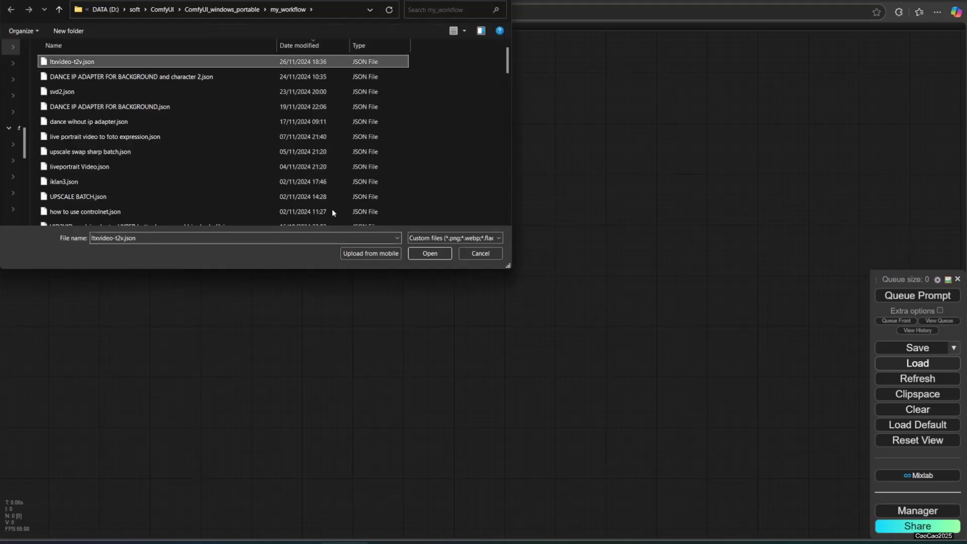
click(429, 255)
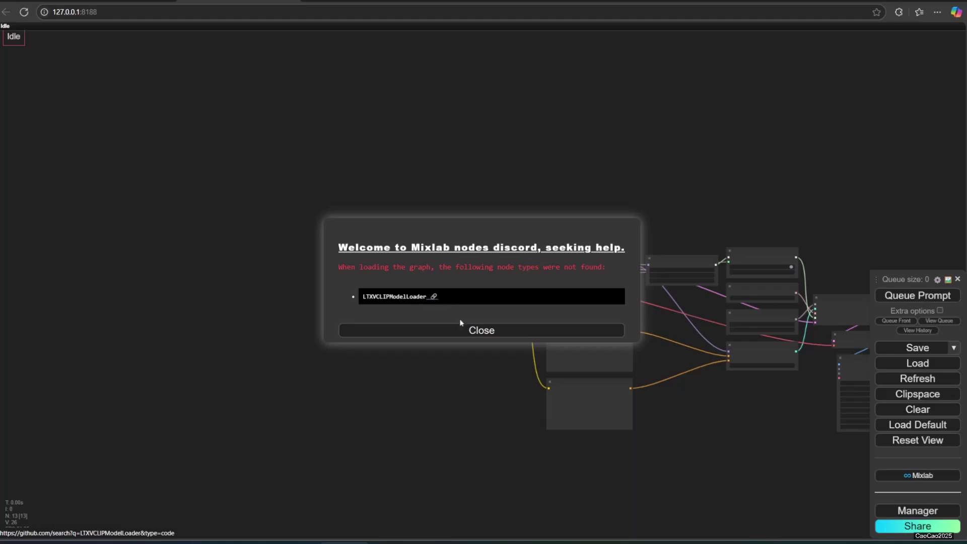
click(468, 335)
scroll(476, 305, up, 6)
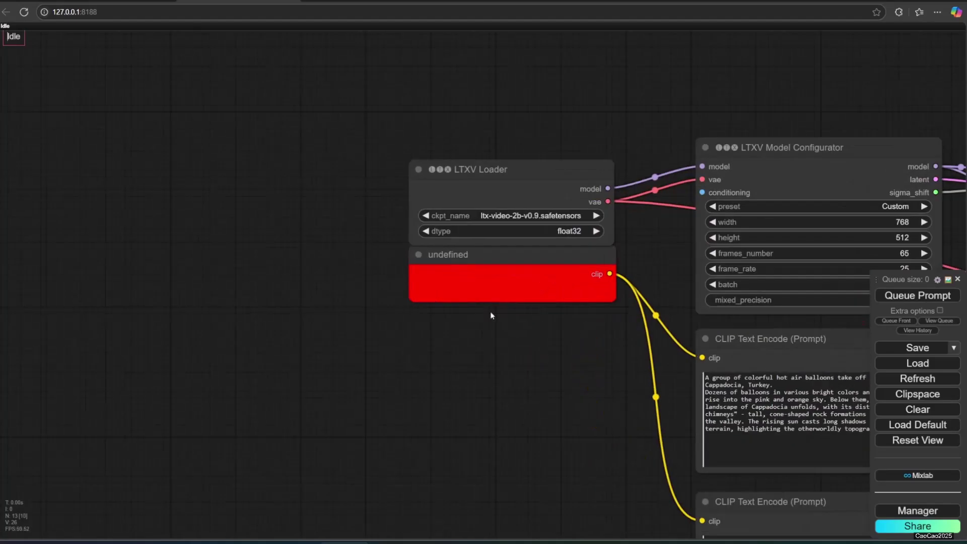
drag(494, 362, 279, 334)
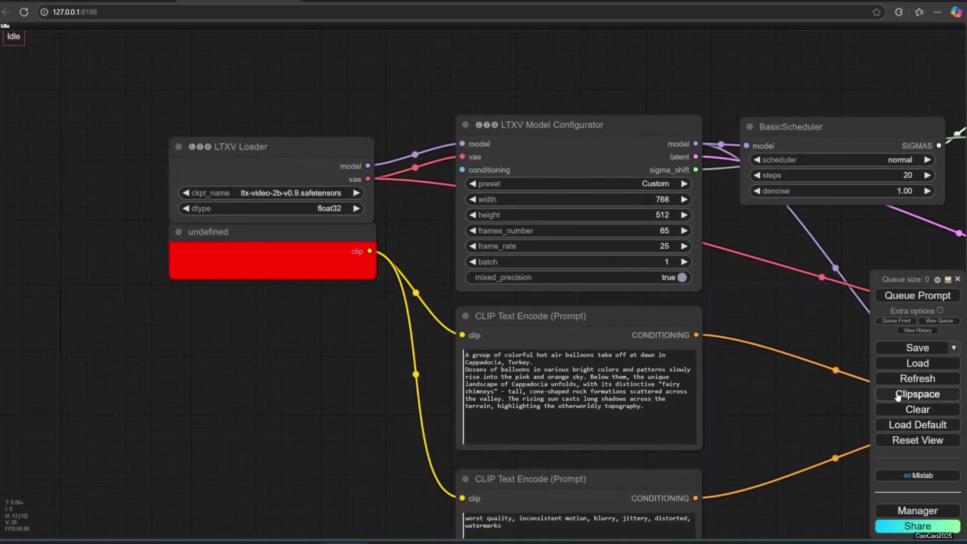
- Check the Manager's list of missing custom nodes for the loaded workflow, then close the Manager
click(918, 510)
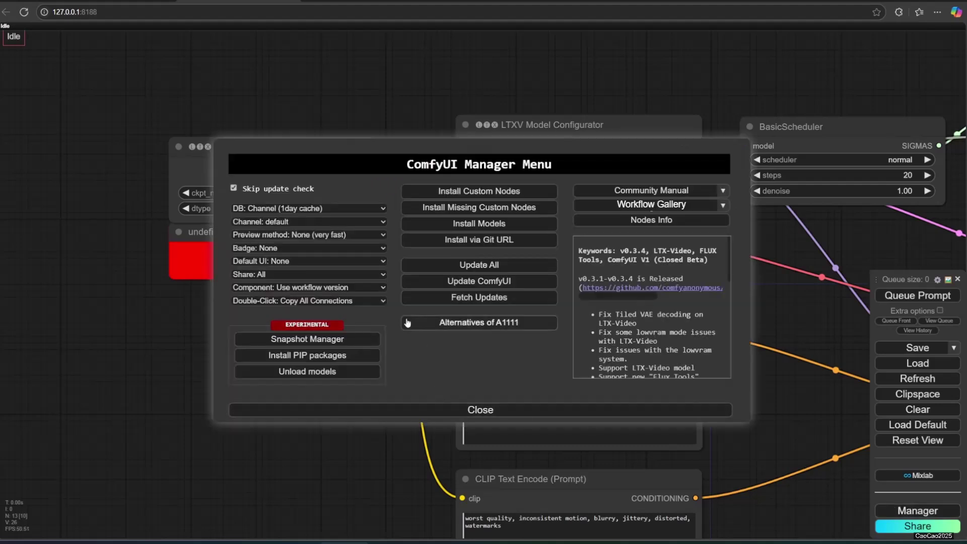
click(500, 213)
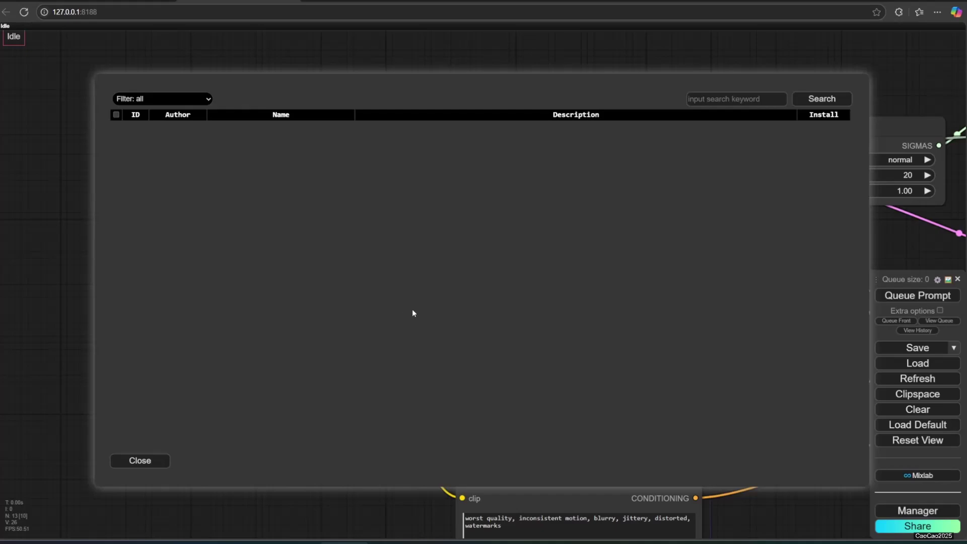
click(146, 460)
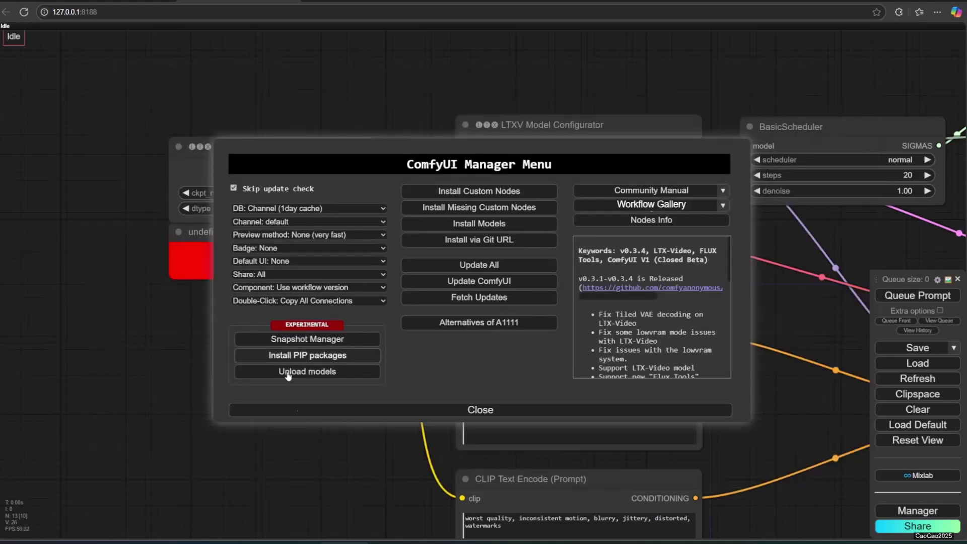
click(310, 413)
scroll(244, 313, up, 4)
drag(257, 181, 259, 204)
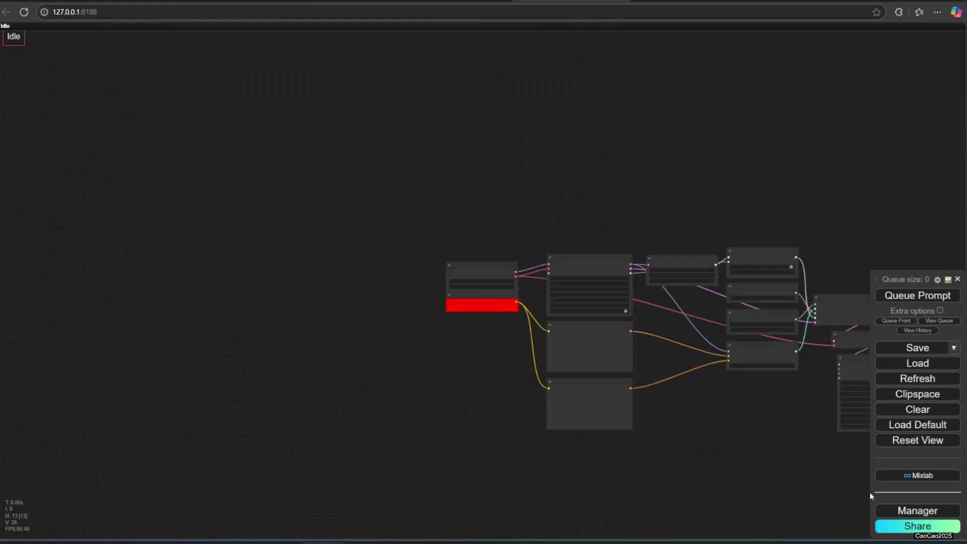
- Update ComfyUI through the Manager and dismiss the missing-node message in the reloaded interface
click(892, 511)
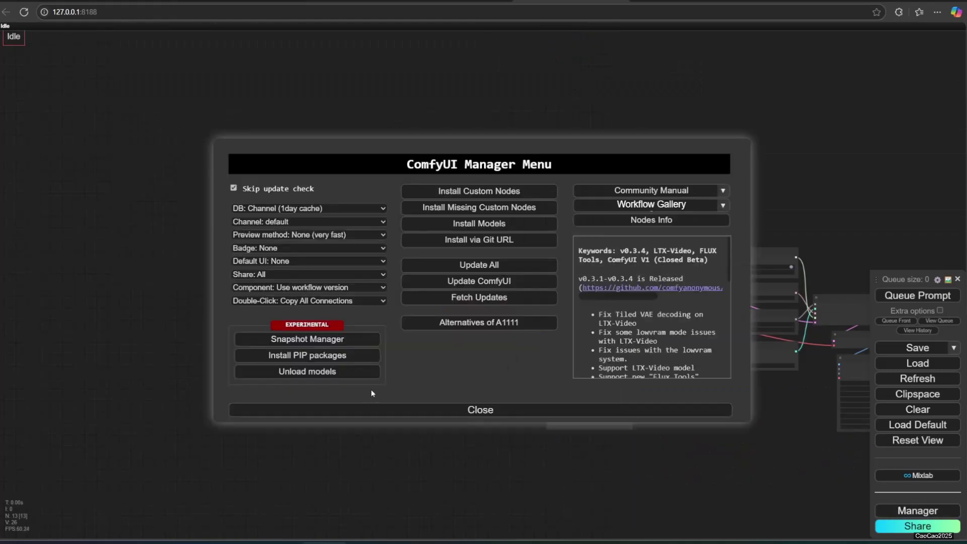
click(472, 281)
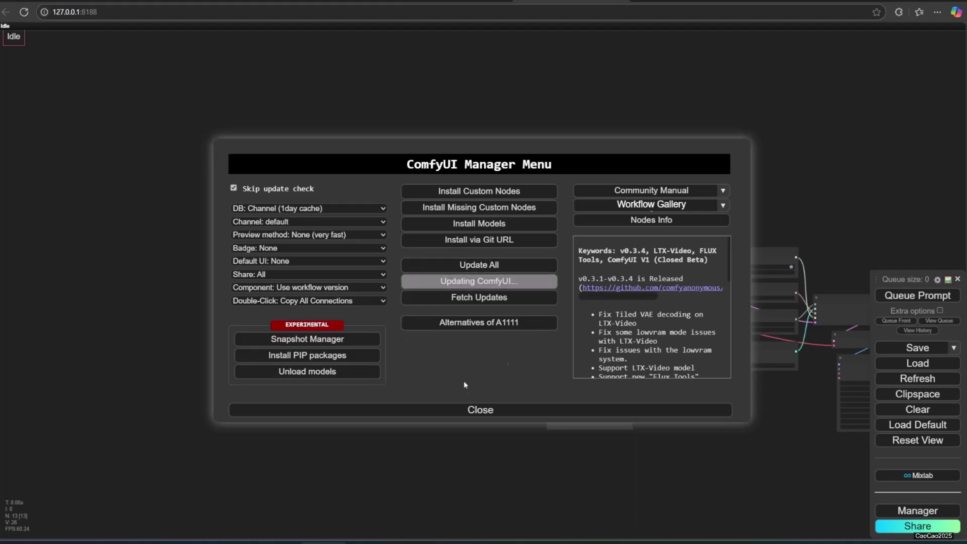
click(463, 413)
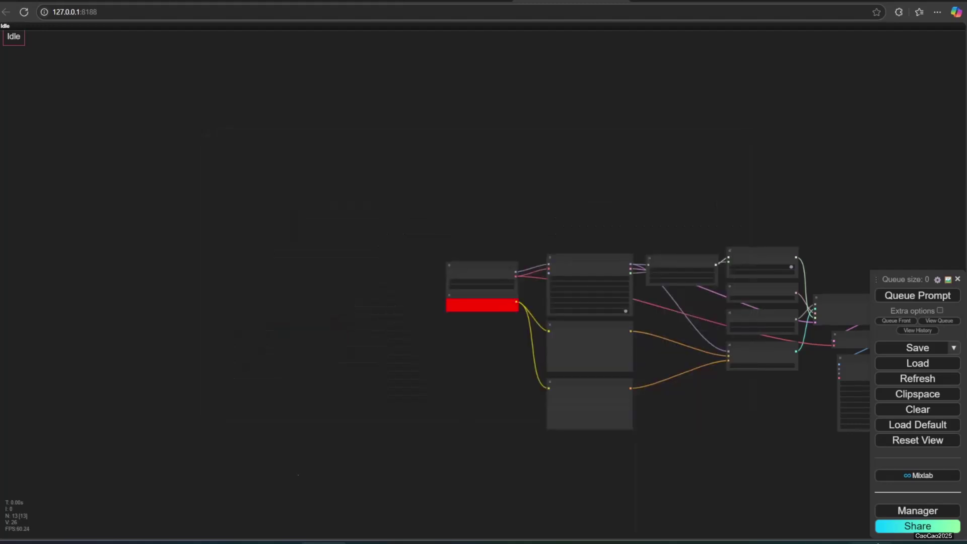
click(481, 300)
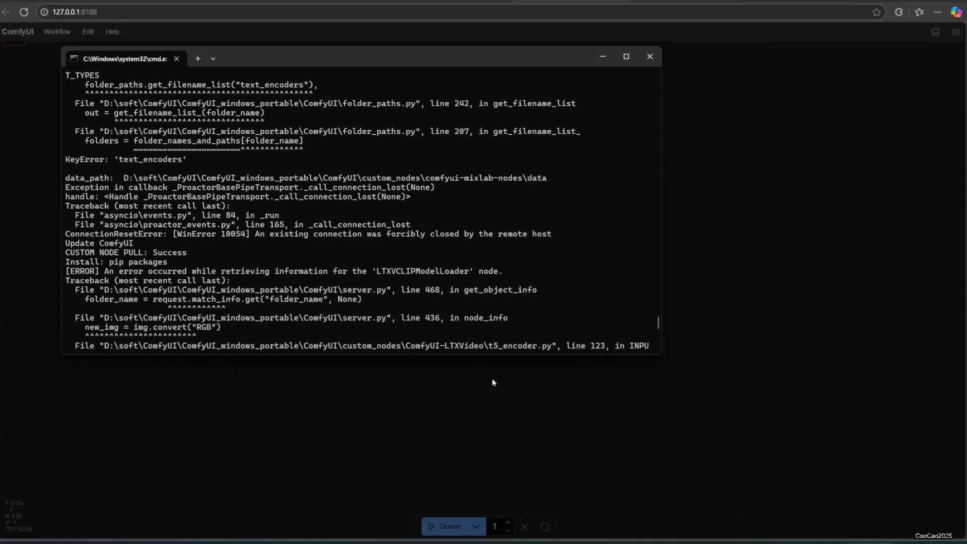
click(442, 465)
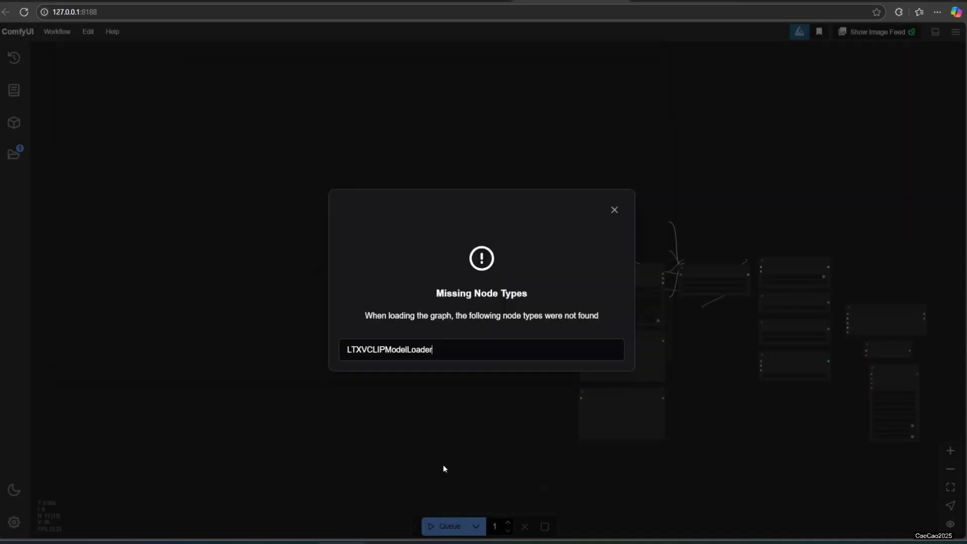
click(446, 463)
- Look over the reloaded workflow's nodes and search the Custom Nodes Manager for mixlab
scroll(503, 393, up, 6)
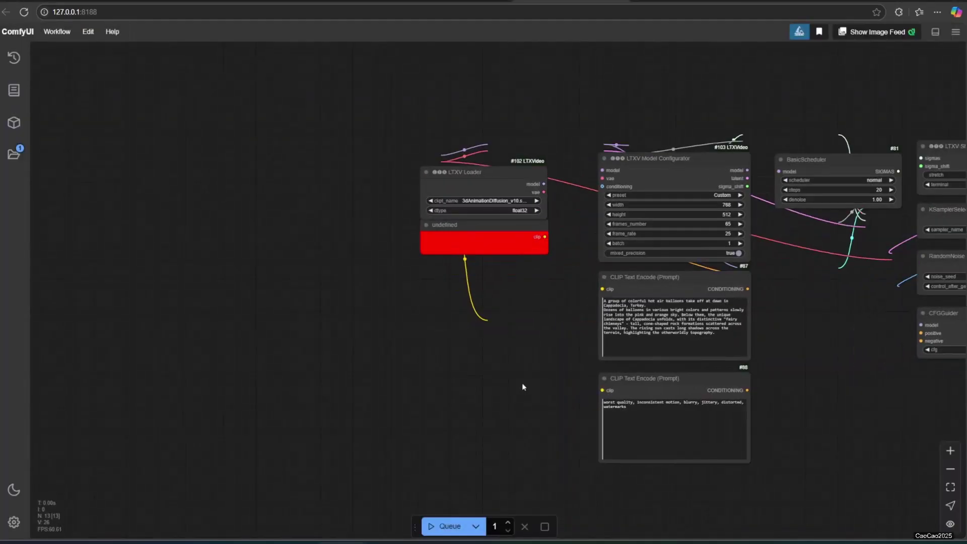
scroll(519, 386, down, 3)
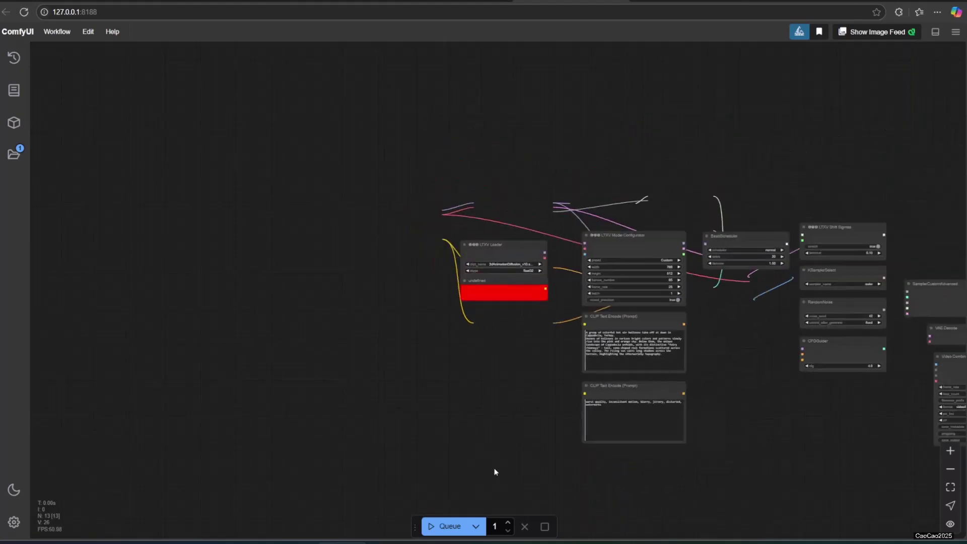
scroll(501, 400, up, 4)
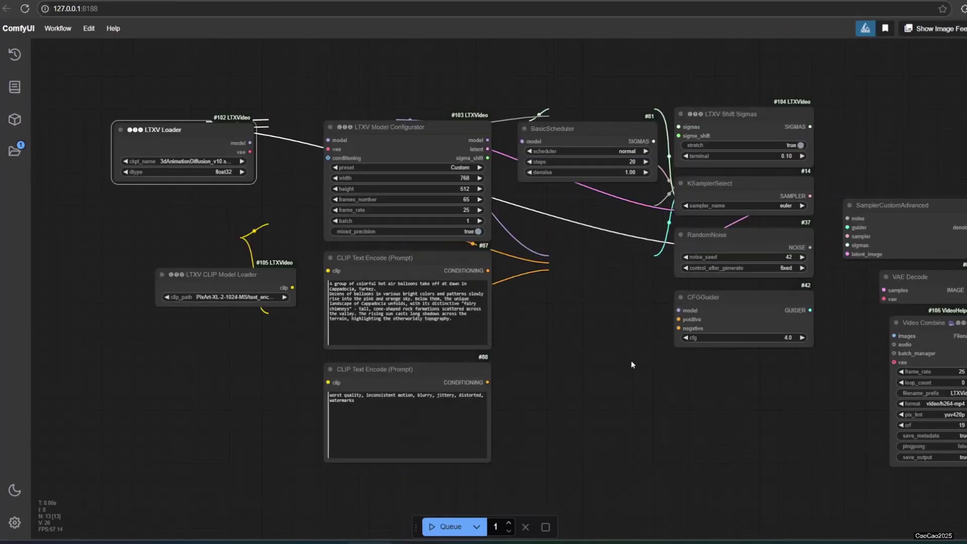
drag(637, 360, 529, 361)
scroll(529, 361, down, 2)
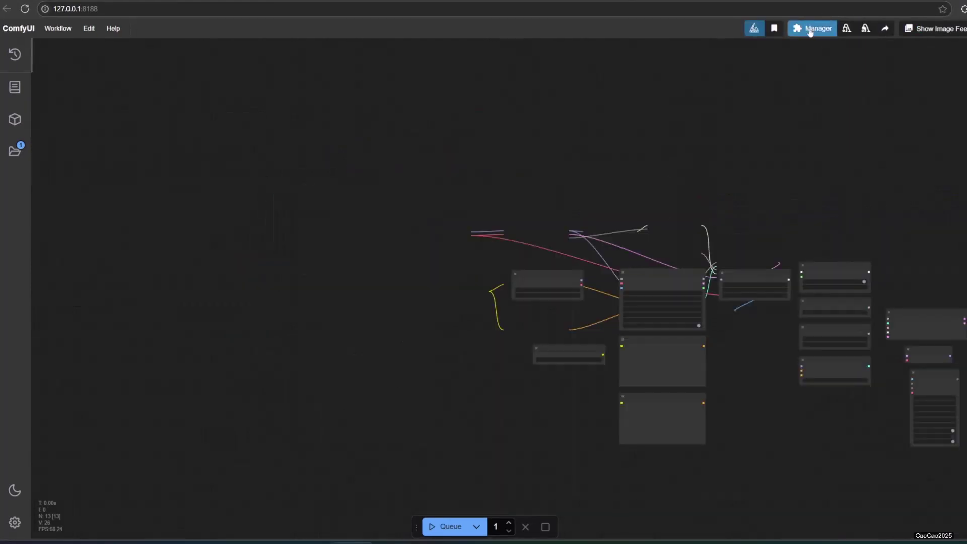
click(812, 28)
click(542, 190)
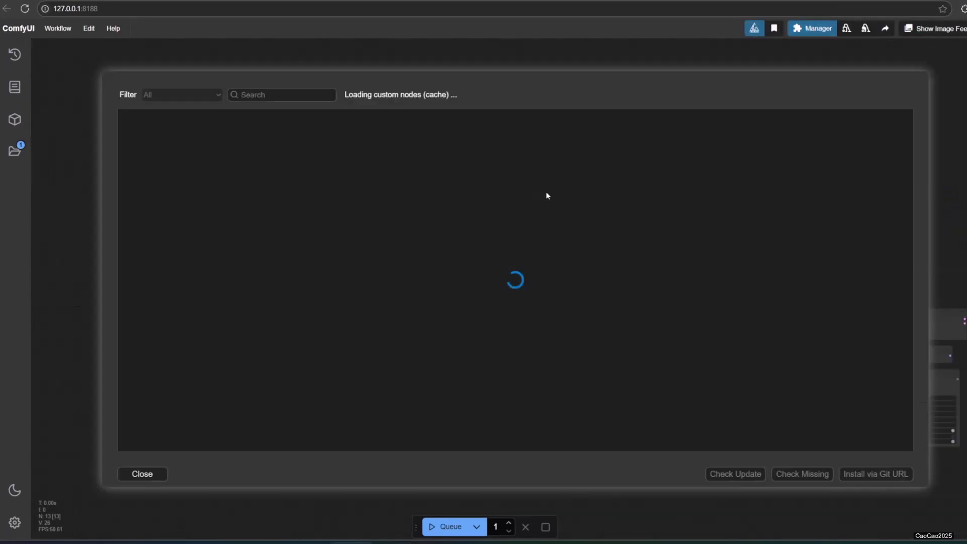
text(mixlab)
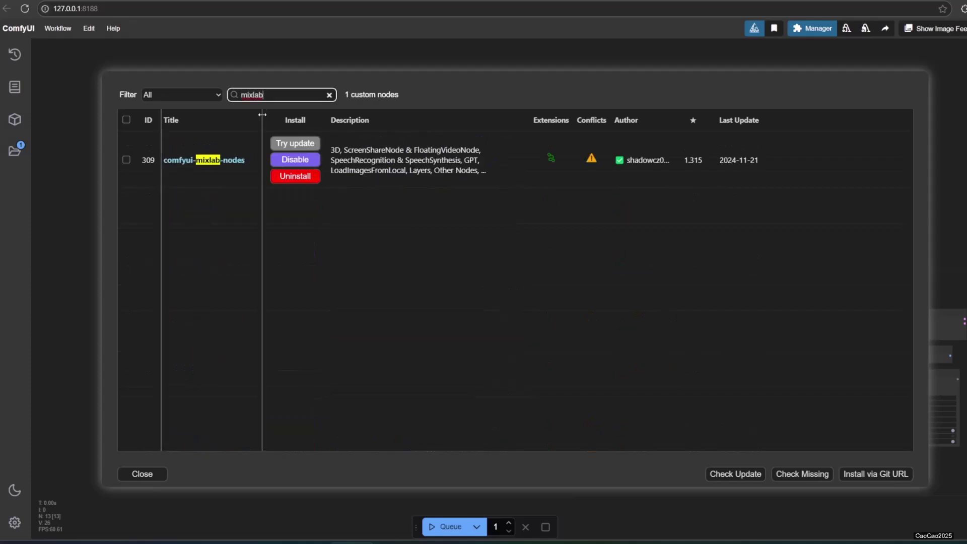
- Update the comfyui-mixlab-nodes package, reboot the ComfyUI server and look over the reloaded workflow
click(298, 144)
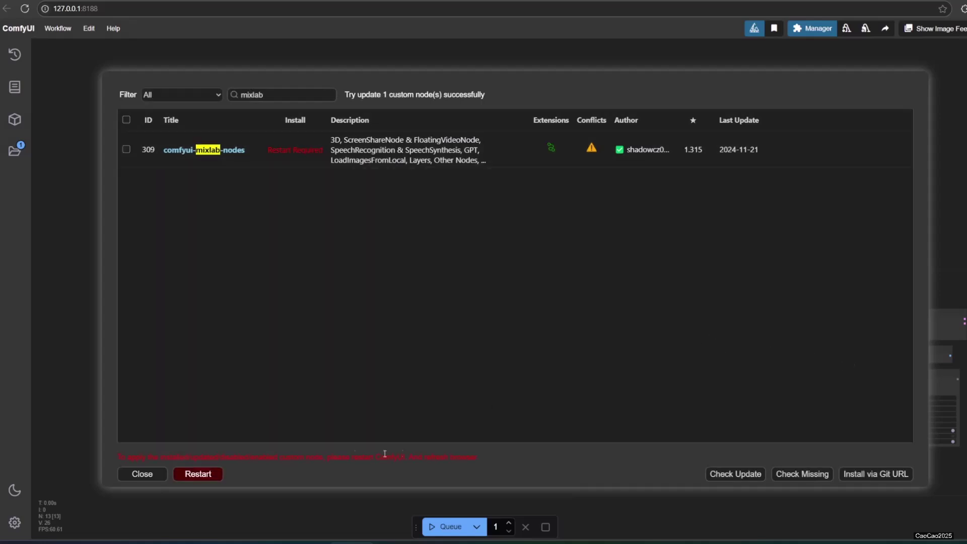
click(200, 476)
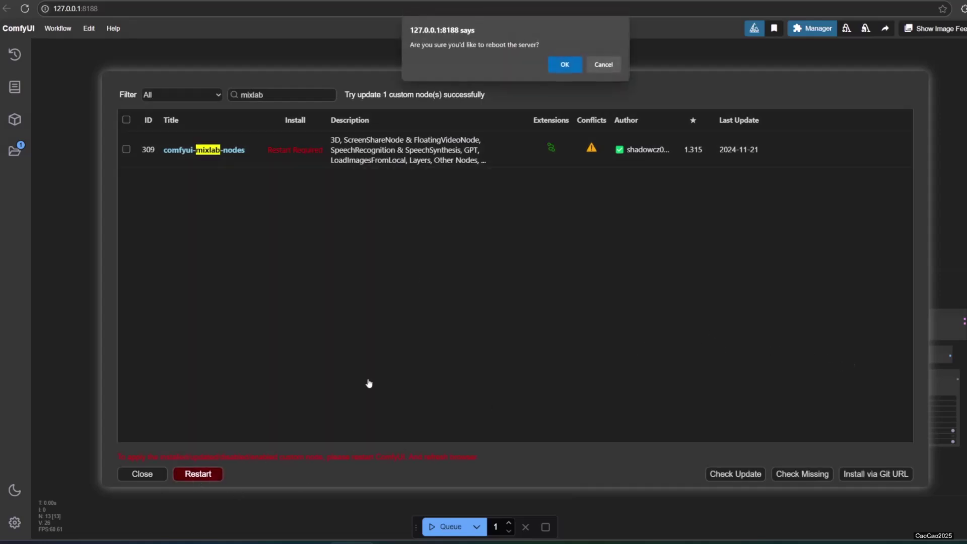
click(565, 62)
scroll(657, 441, down, 1)
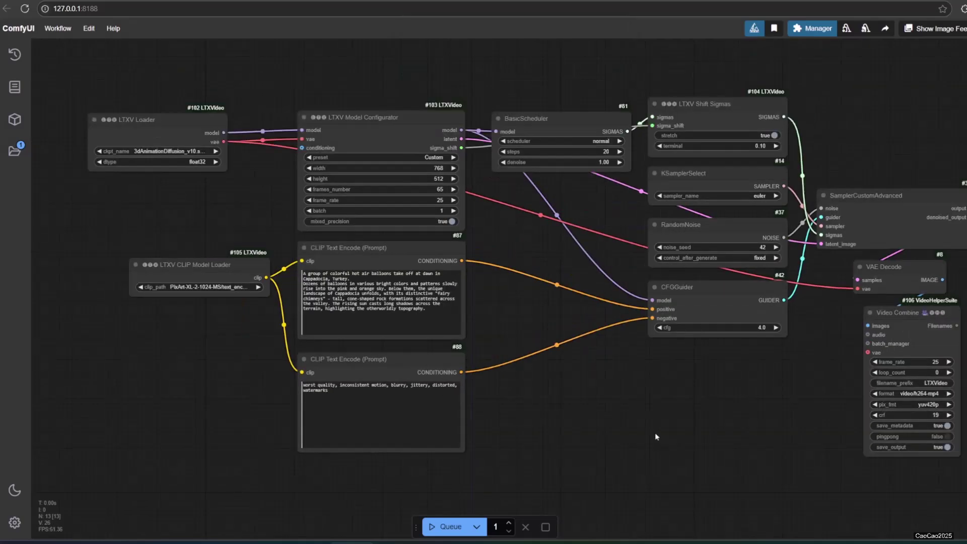
scroll(211, 244, up, 2)
drag(186, 176, 342, 288)
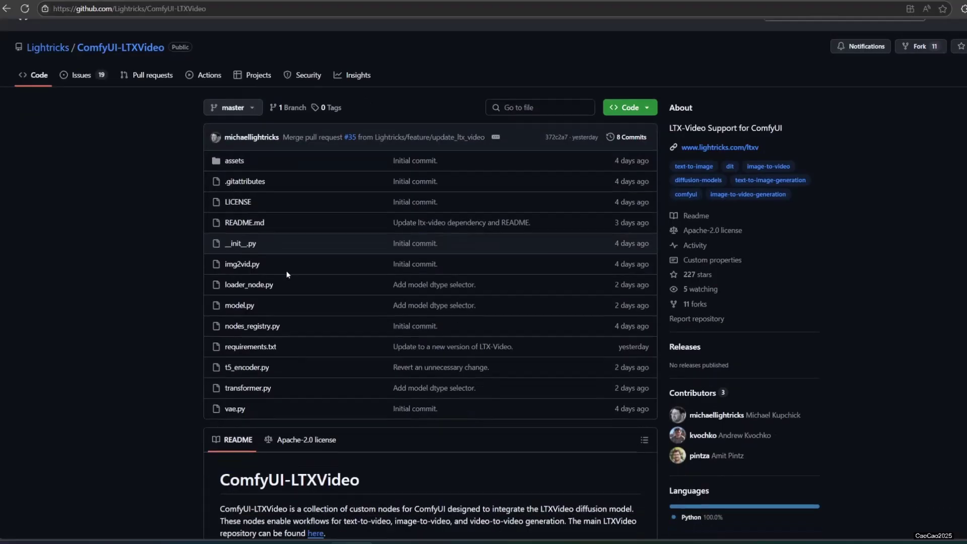
- Download ltx-video-2b-v0.9.safetensors from the GitHub README's Hugging Face link into ComfyUI's models\checkpoints folder
scroll(286, 271, down, 10)
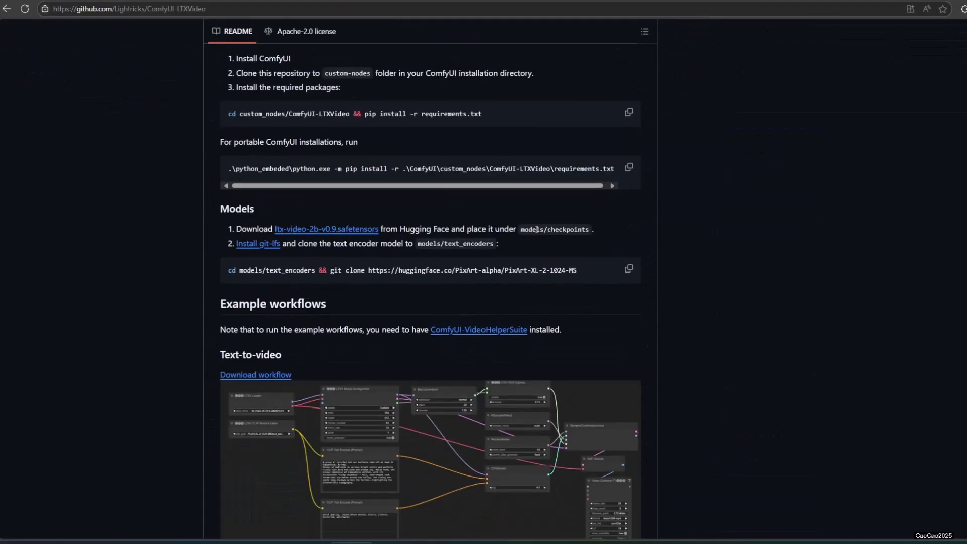
click(318, 233)
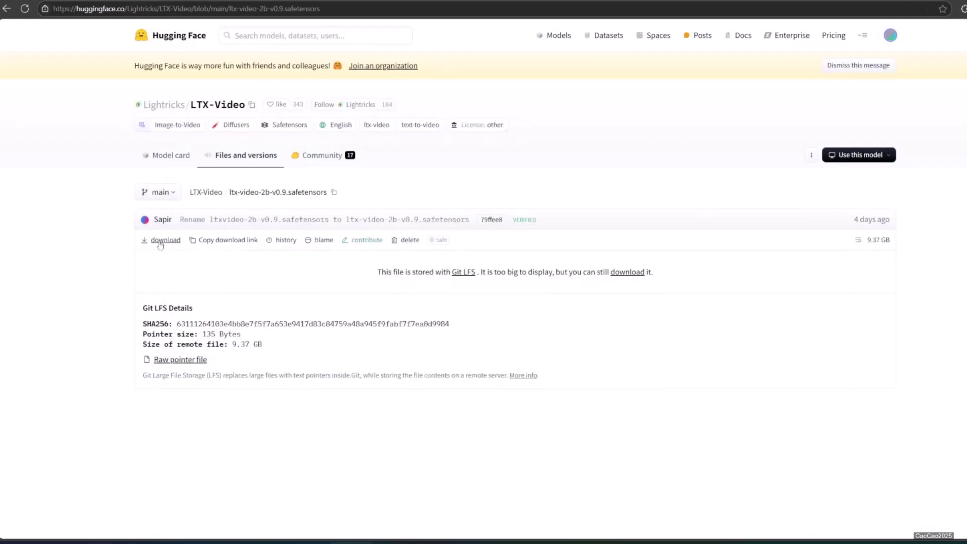
click(168, 243)
click(893, 71)
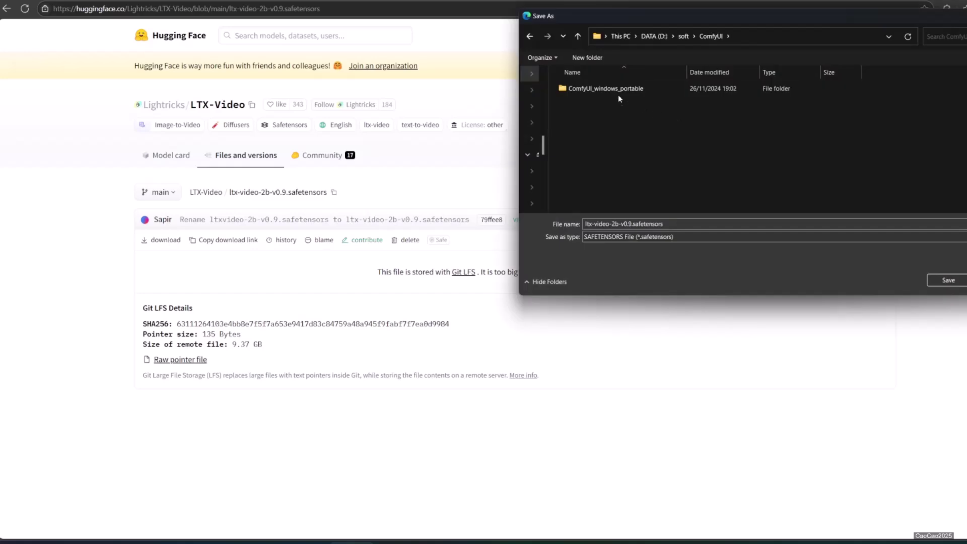
double_click(619, 89)
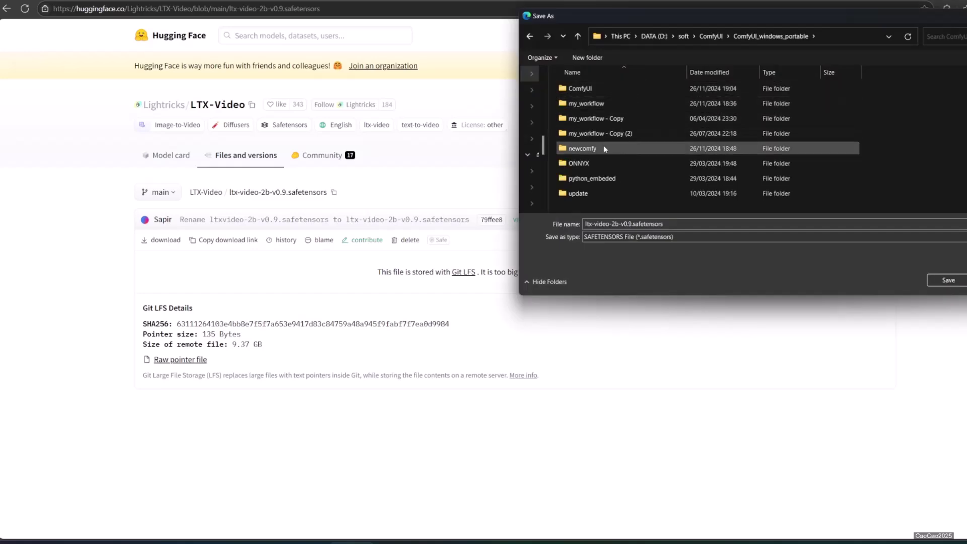
double_click(605, 88)
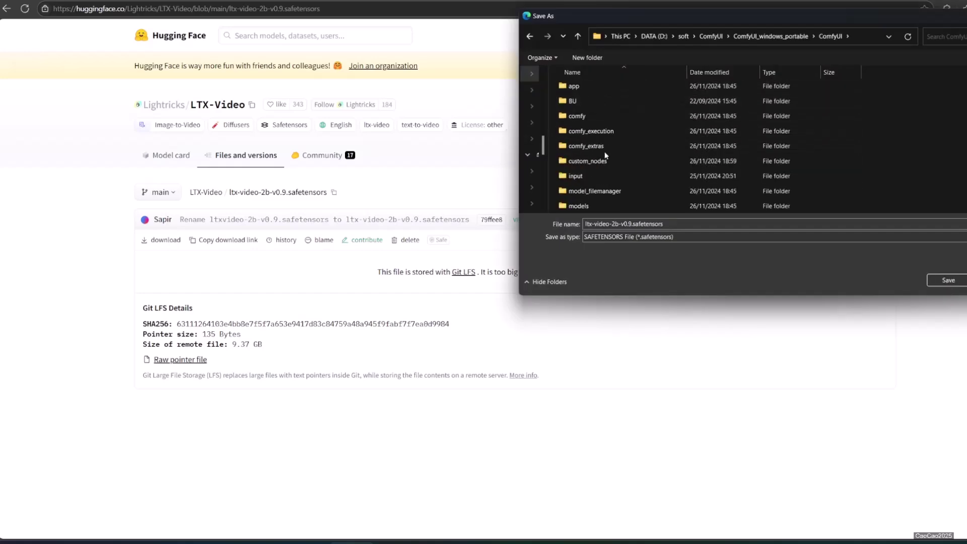
scroll(604, 151, down, 1)
click(604, 158)
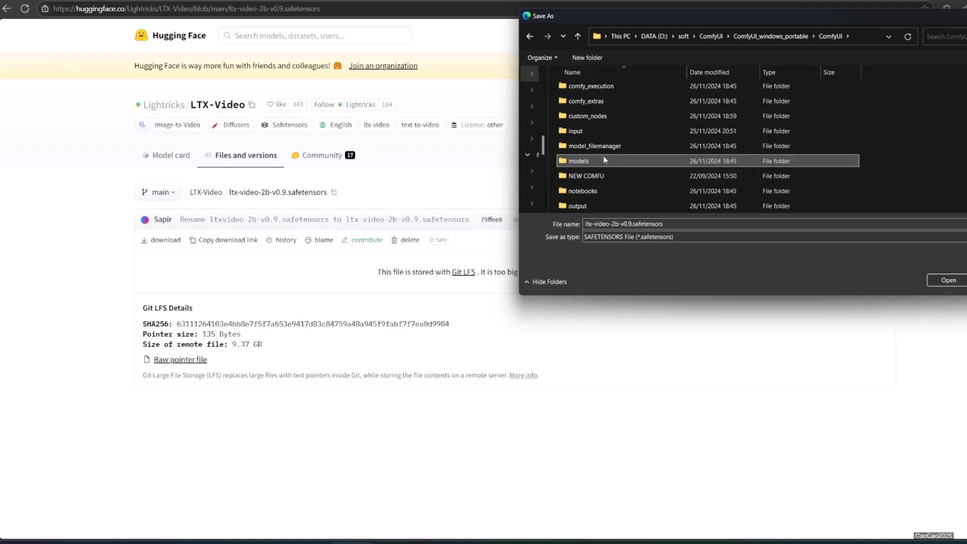
double_click(605, 161)
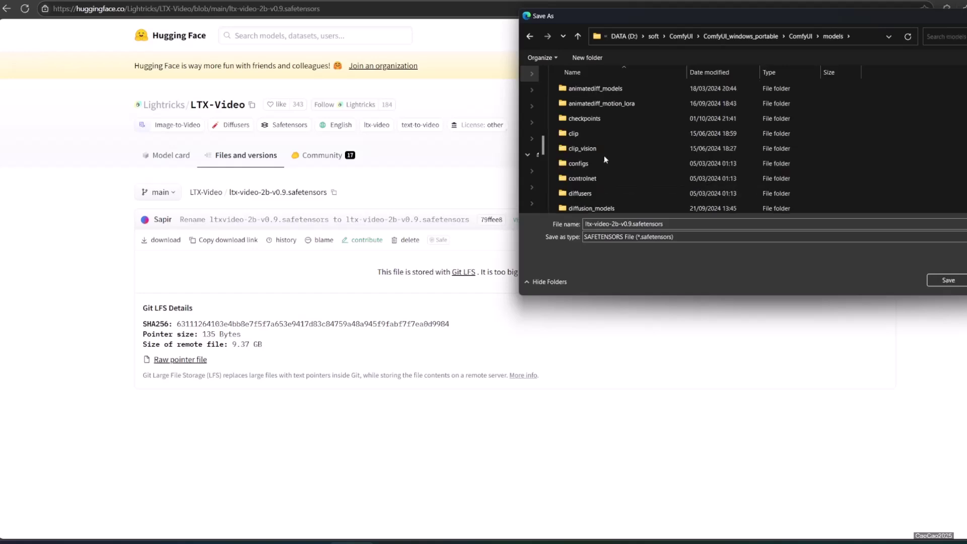
double_click(604, 119)
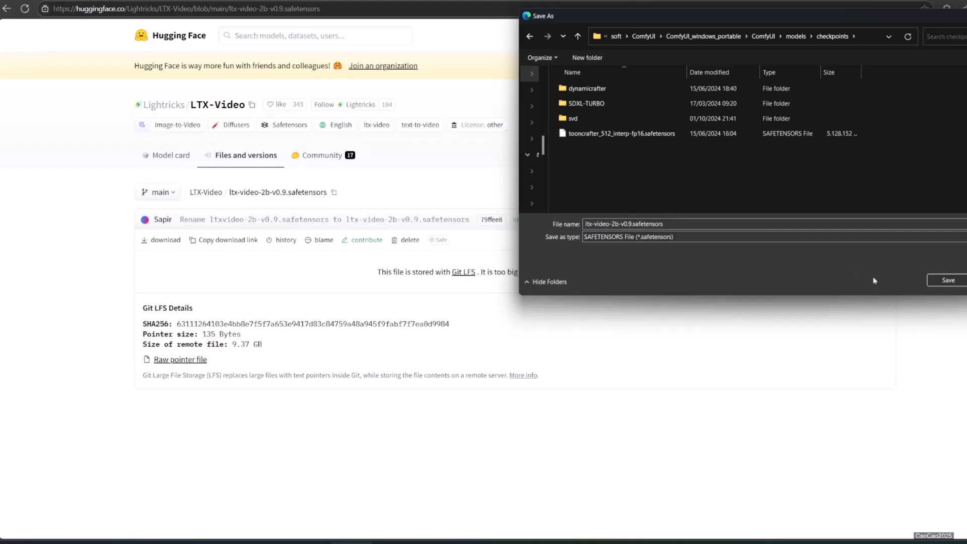
click(951, 281)
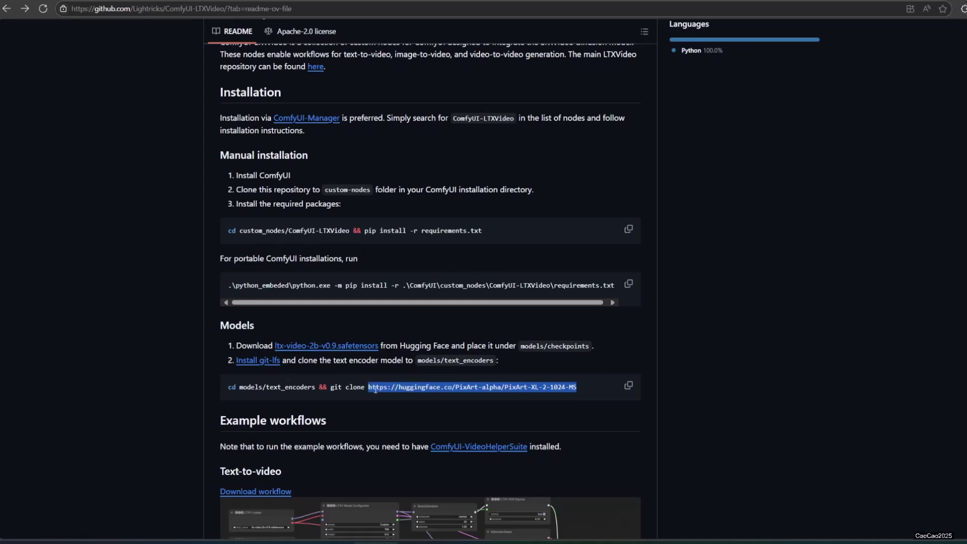
drag(580, 391, 396, 398)
drag(375, 388, 125, 11)
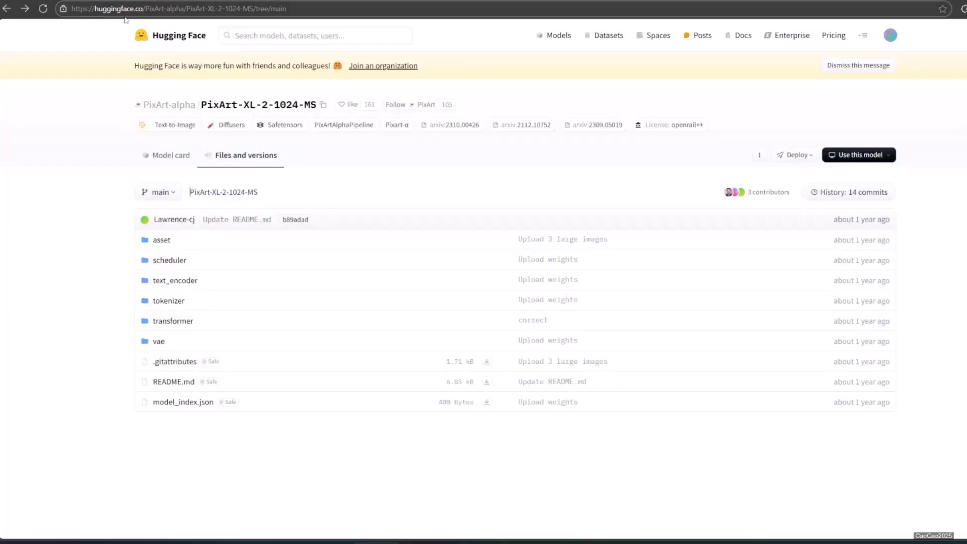
click(227, 156)
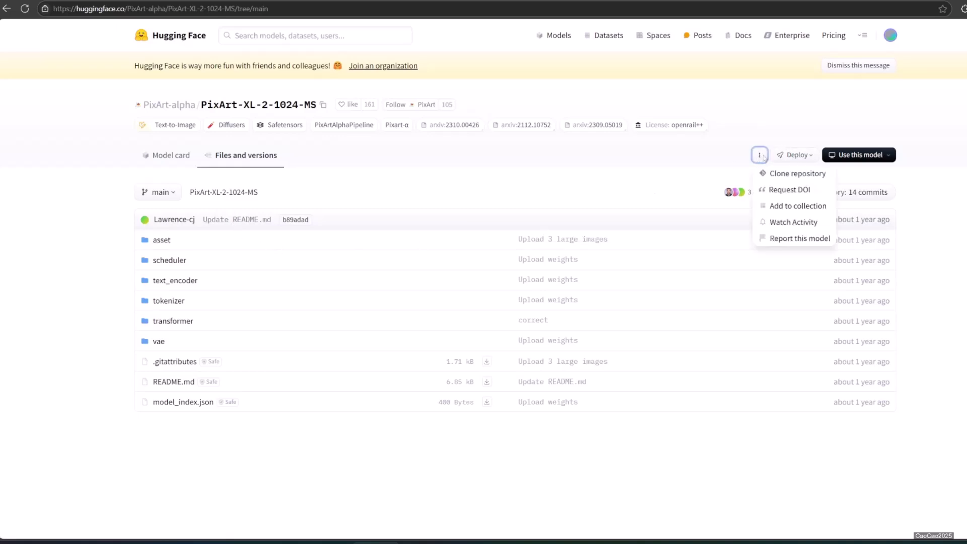
click(786, 174)
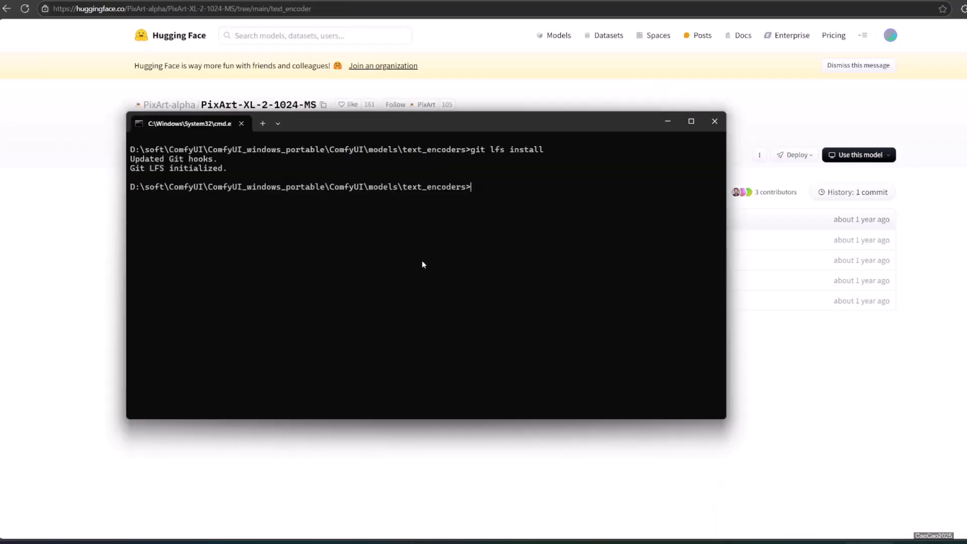
text(git clone https://huggingface.co/PixArt-alpha/PixArt-XL-2-1024-MS)
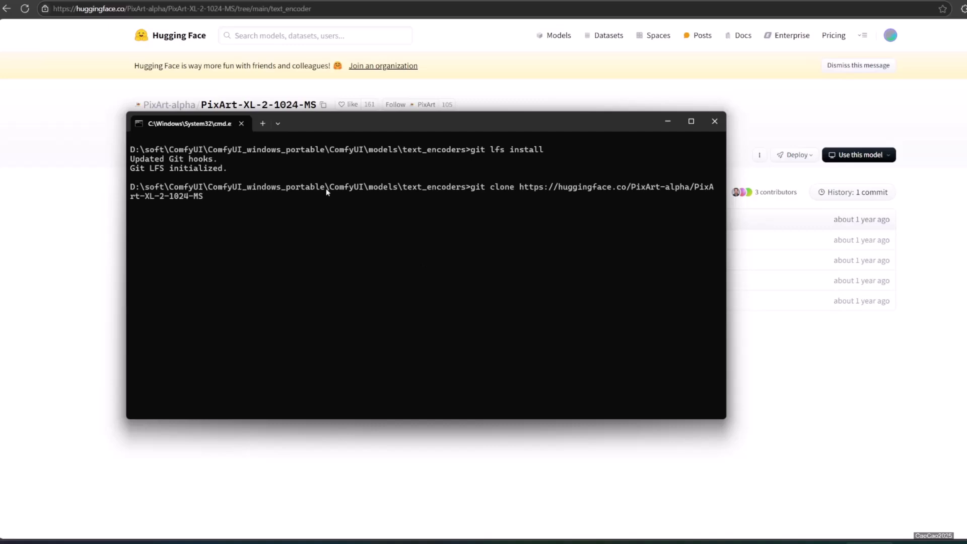
key(Return)
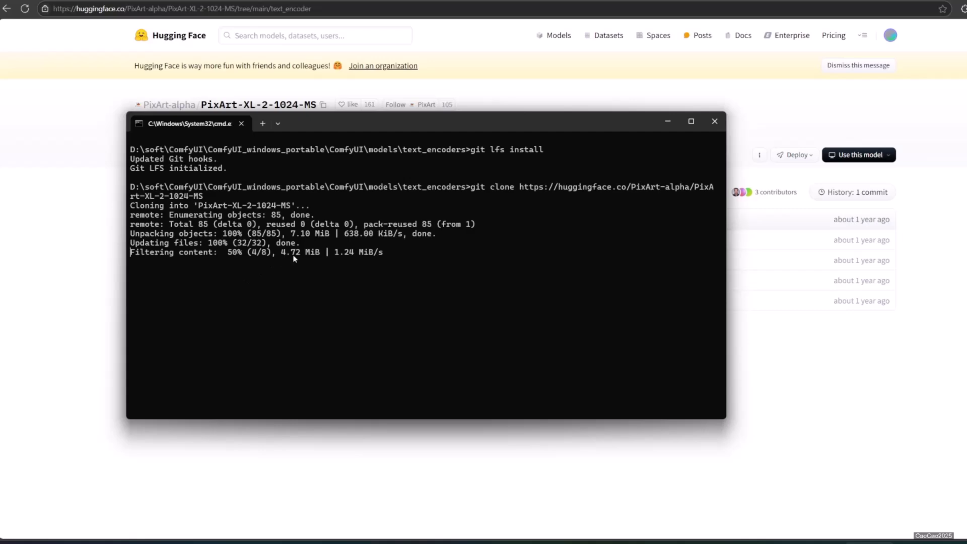
- Switch to File Explorer and check the vae subfolder of the cloned PixArt-XL-2-1024-MS folder in models\text_encoders
click(415, 492)
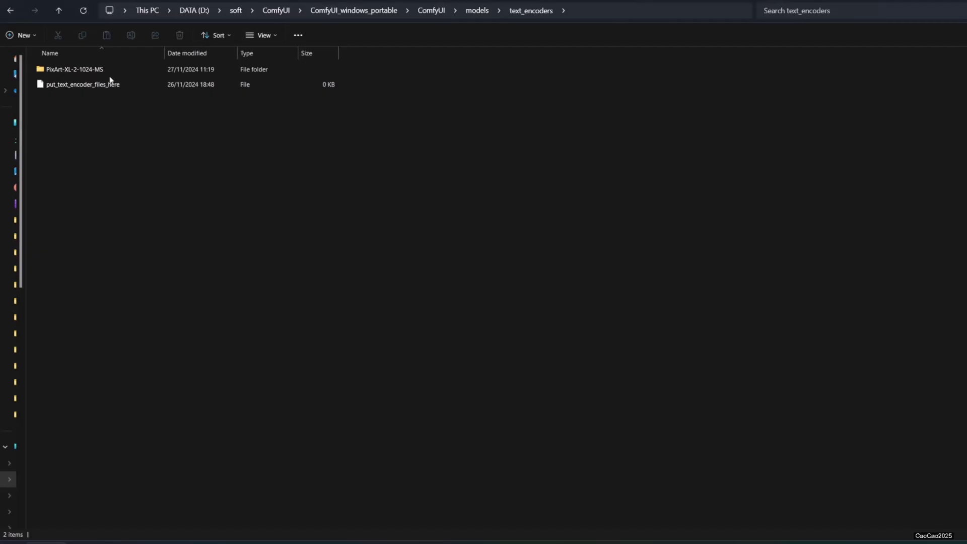
double_click(110, 73)
double_click(83, 160)
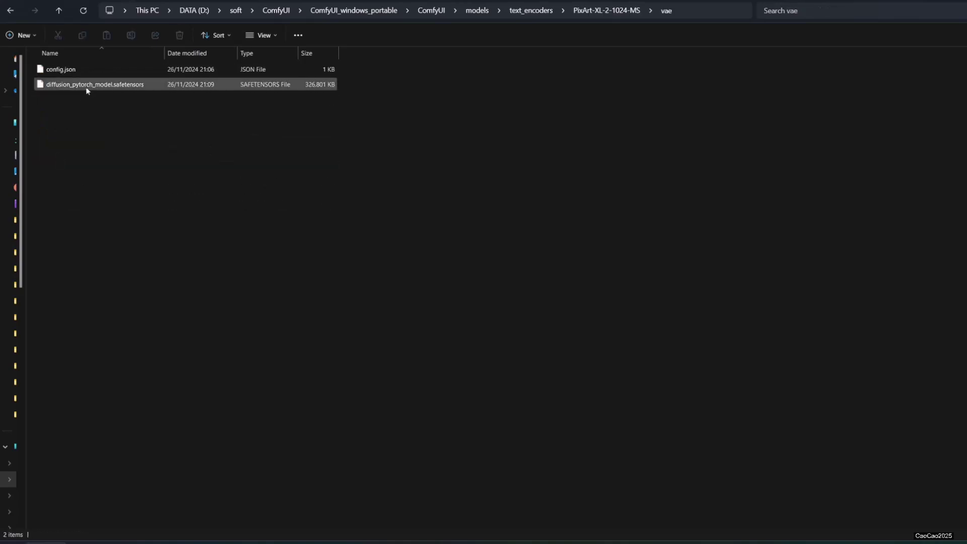
click(596, 10)
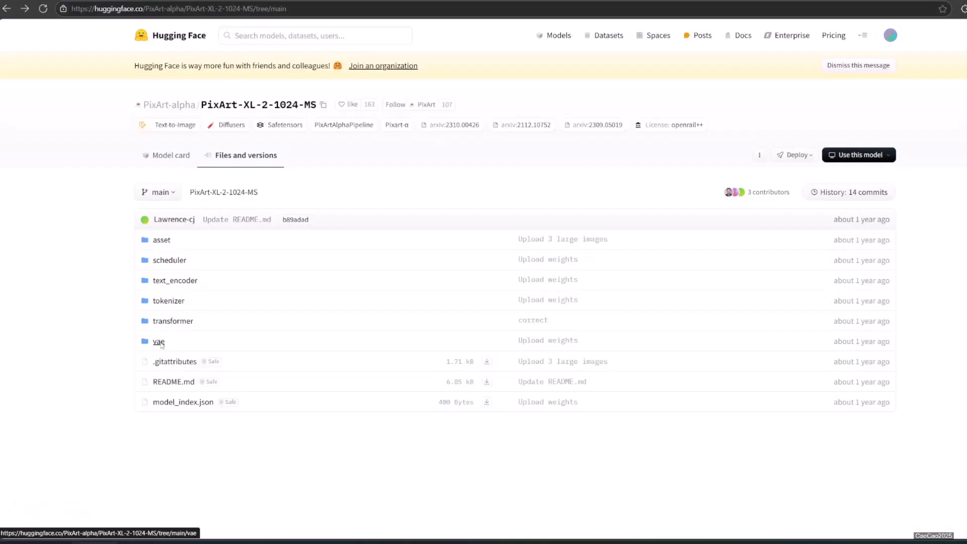
- Check the vae folder of the PixArt-XL-2-1024-MS repository on Hugging Face and download two files from its text_encoder folder
click(159, 342)
click(7, 9)
click(171, 280)
click(487, 260)
scroll(599, 130, down, 3)
double_click(599, 130)
scroll(600, 132, down, 6)
click(600, 133)
double_click(600, 133)
double_click(587, 132)
click(944, 280)
click(487, 281)
key(Return)
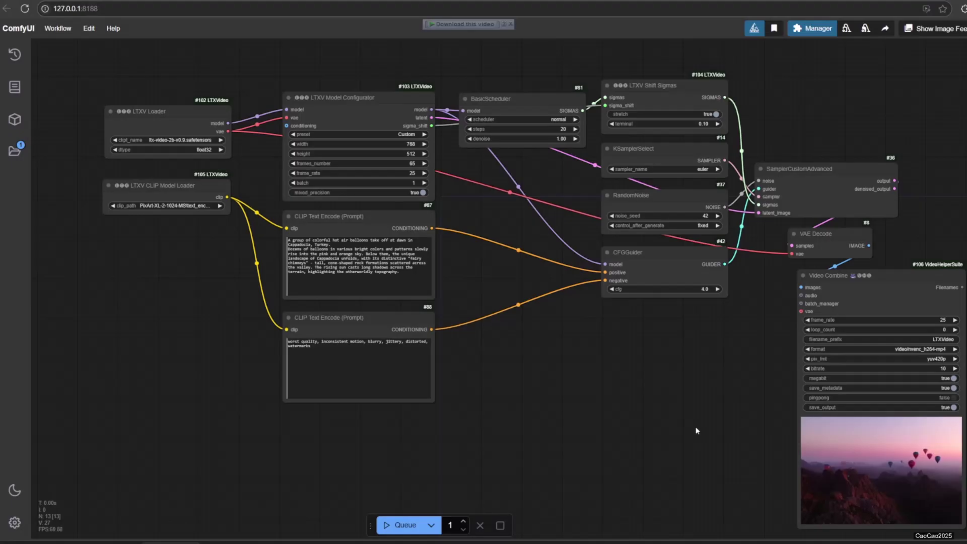
- Choose ltx-video-2b-v0.9.safetensors as the LTXV Loader checkpoint and the PixArt-XL-2-1024-MS text encoder as the LTXV CLIP Model Loader's path
drag(696, 431, 678, 423)
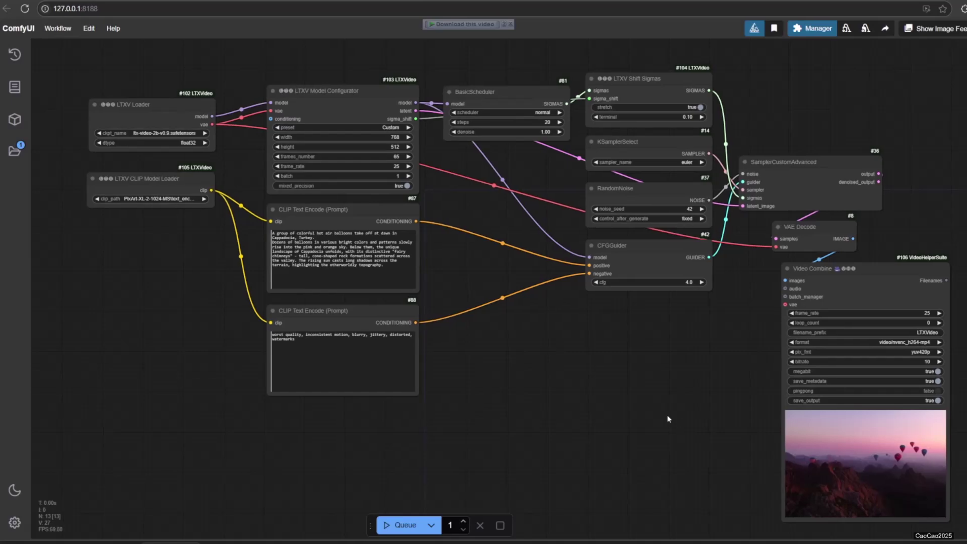
scroll(180, 250, up, 2)
scroll(329, 423, up, 3)
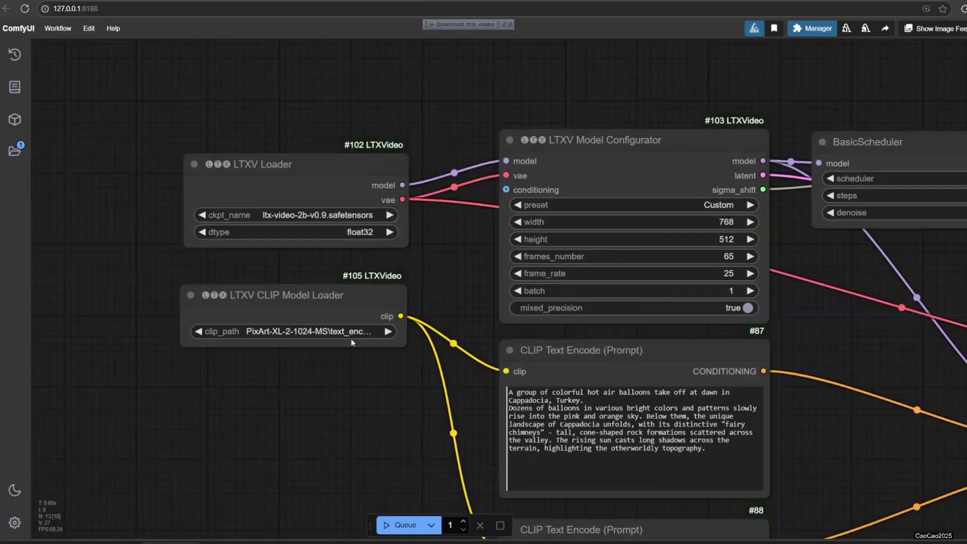
click(295, 217)
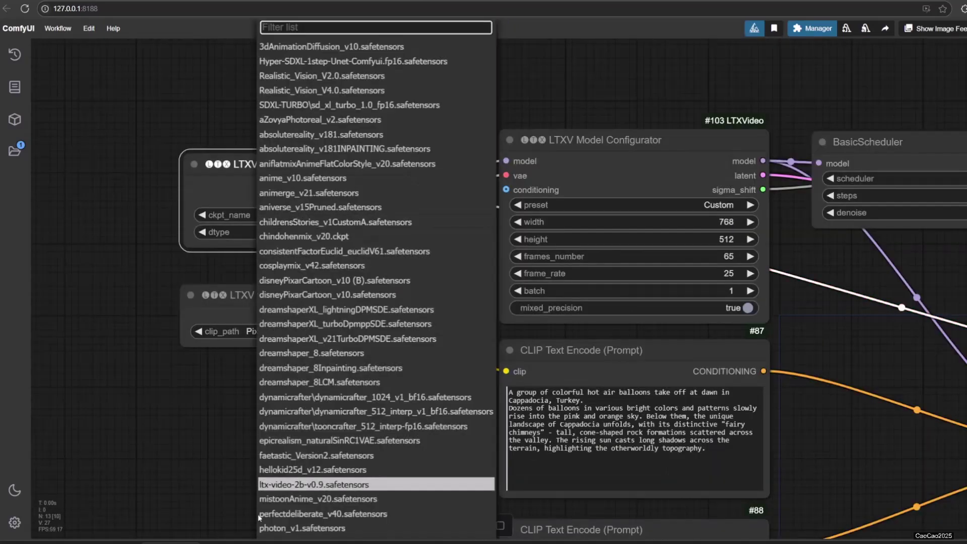
click(277, 485)
click(296, 331)
click(379, 341)
- Replace the positive prompt with a pretty woman in a wedding gown walking down a downtown street with many cars by day, and queue generation
drag(362, 437, 195, 361)
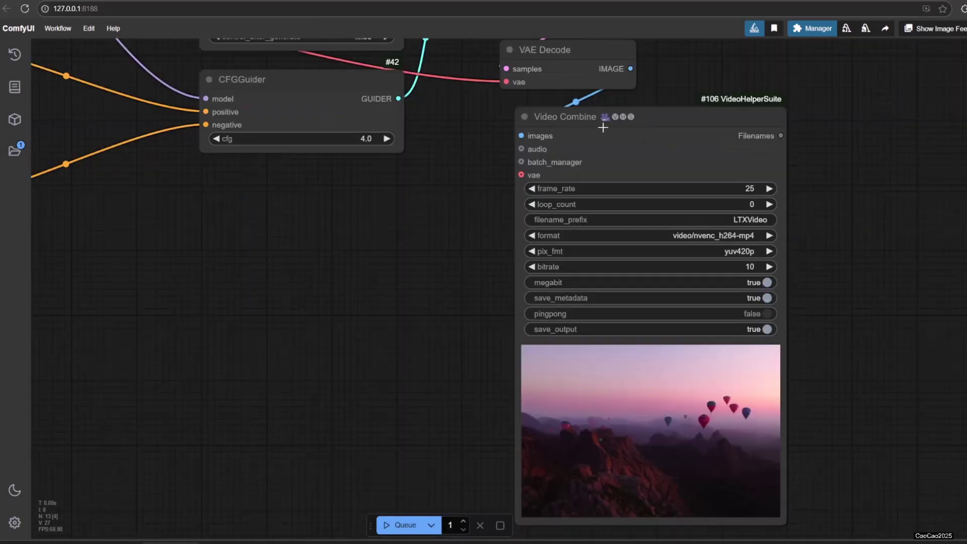
drag(603, 127, 662, 126)
drag(284, 312, 424, 314)
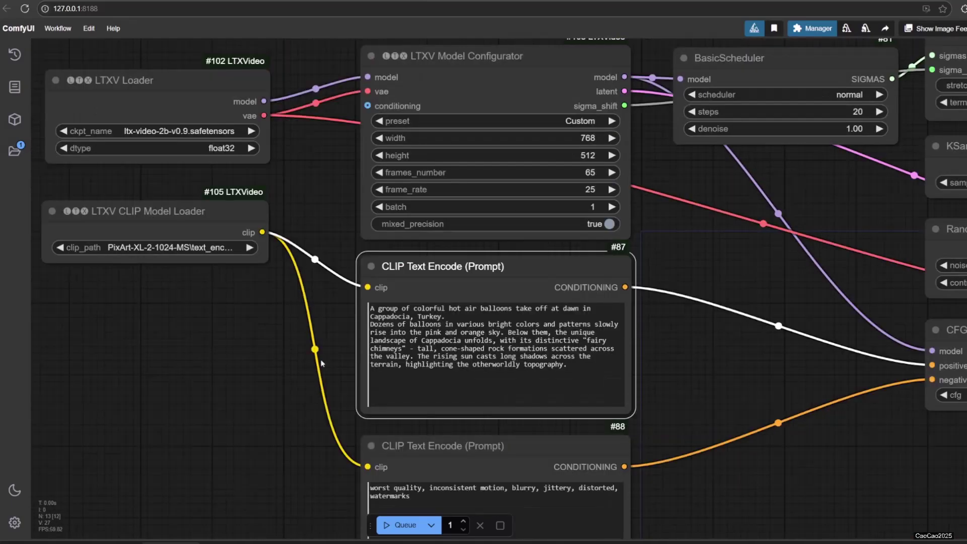
scroll(321, 363, up, 2)
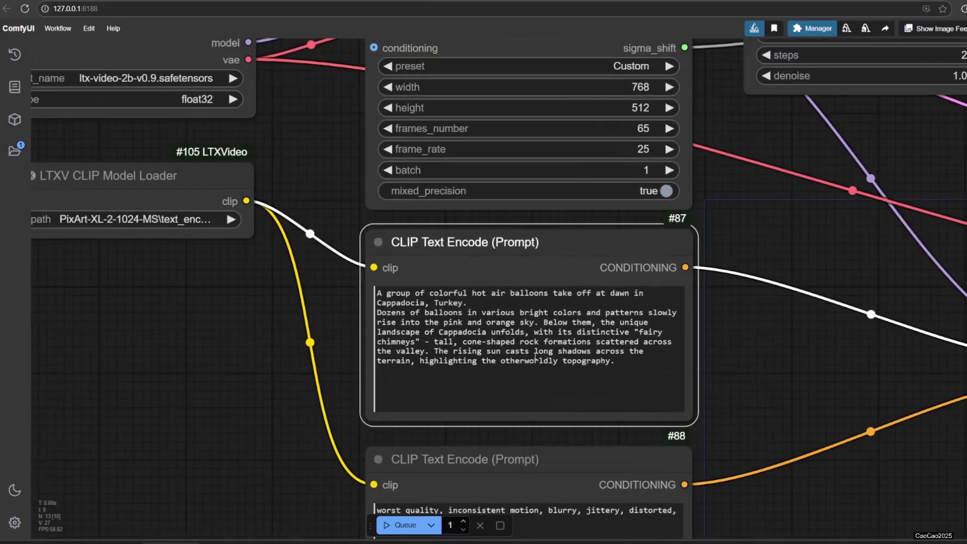
drag(615, 361, 411, 278)
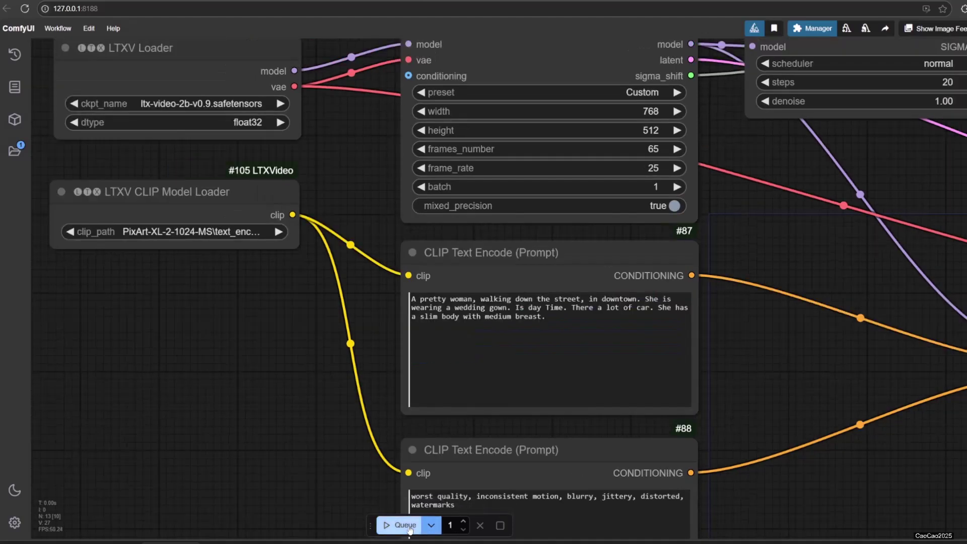
click(409, 526)
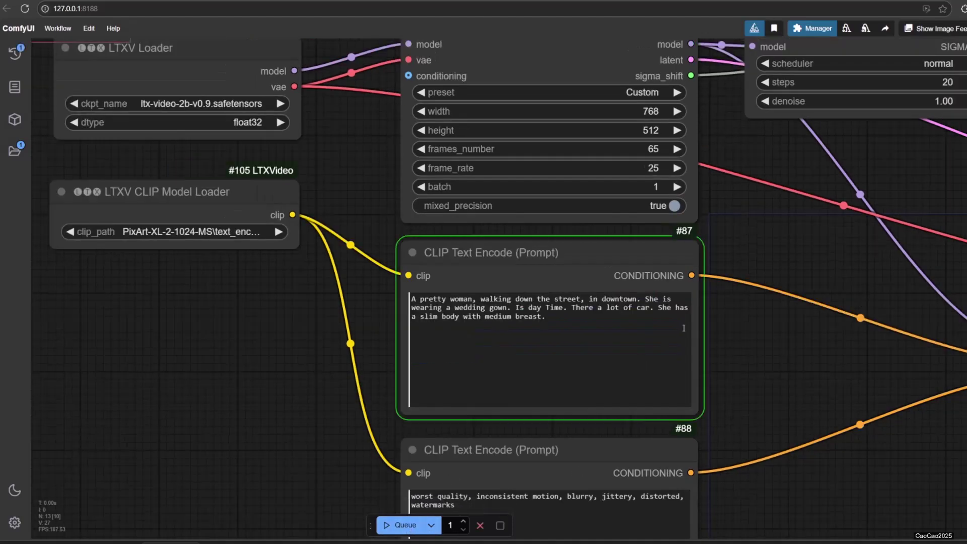
- Follow the workflow's execution and examine the generated video in the Video Combine node's preview up close
scroll(816, 366, down, 5)
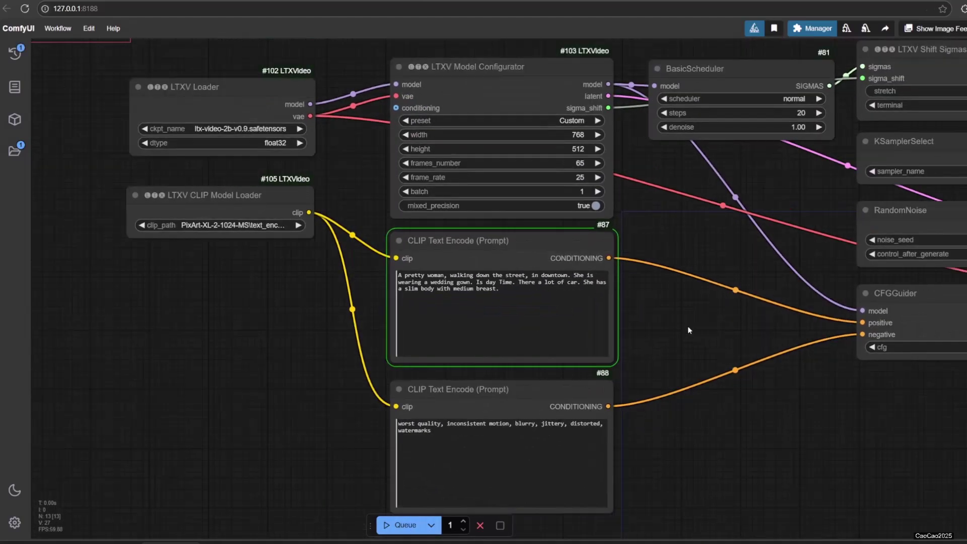
drag(798, 464, 627, 363)
scroll(631, 362, down, 1)
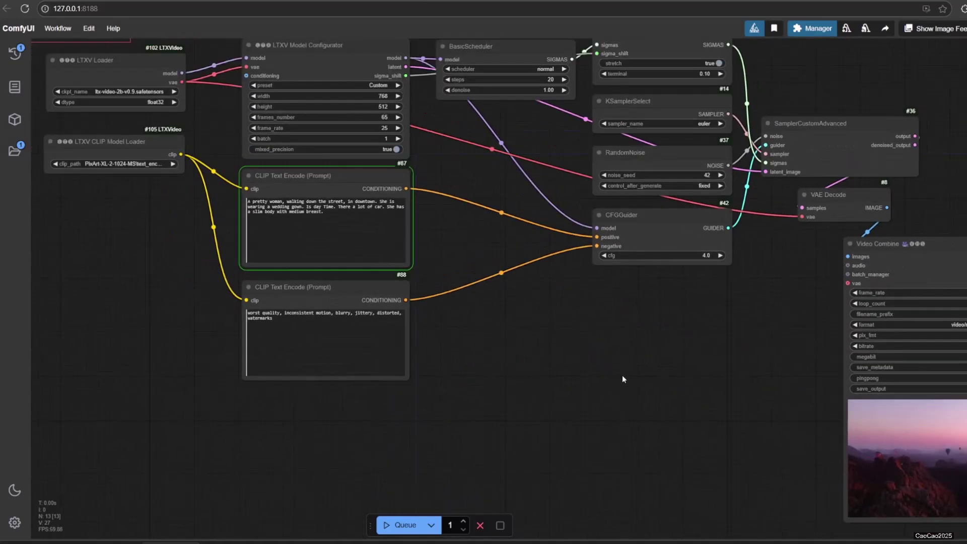
drag(651, 364, 464, 324)
scroll(590, 391, up, 1)
scroll(604, 377, down, 3)
scroll(605, 378, up, 2)
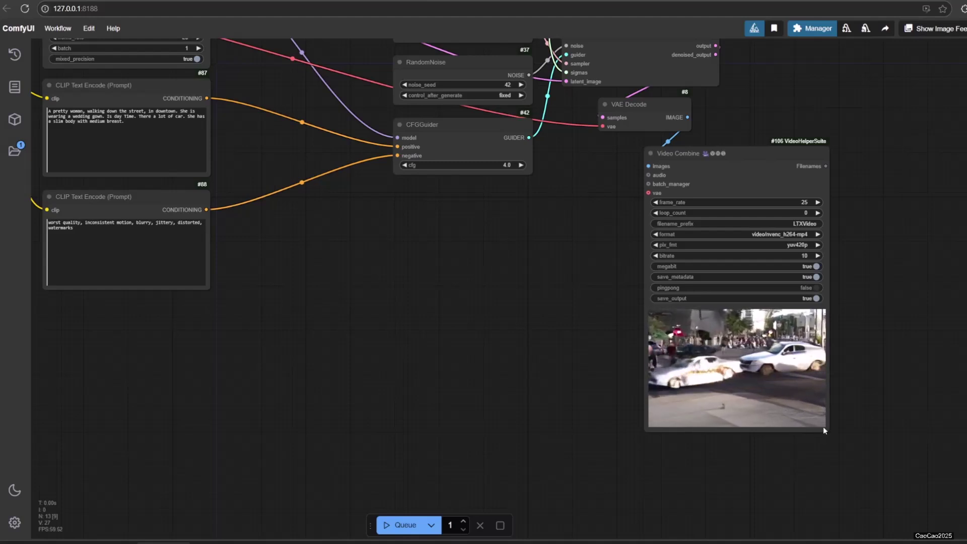
scroll(605, 355, up, 8)
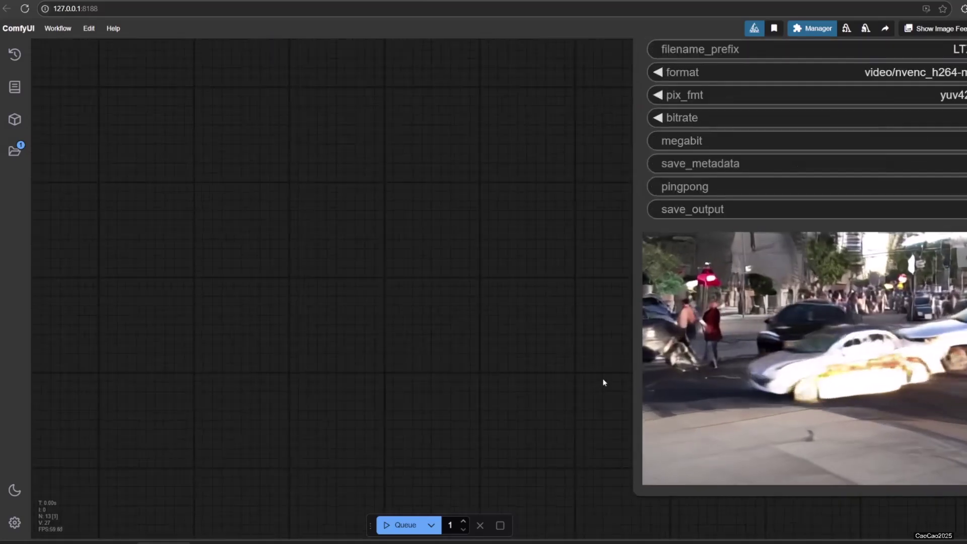
drag(615, 377, 434, 304)
scroll(418, 294, up, 2)
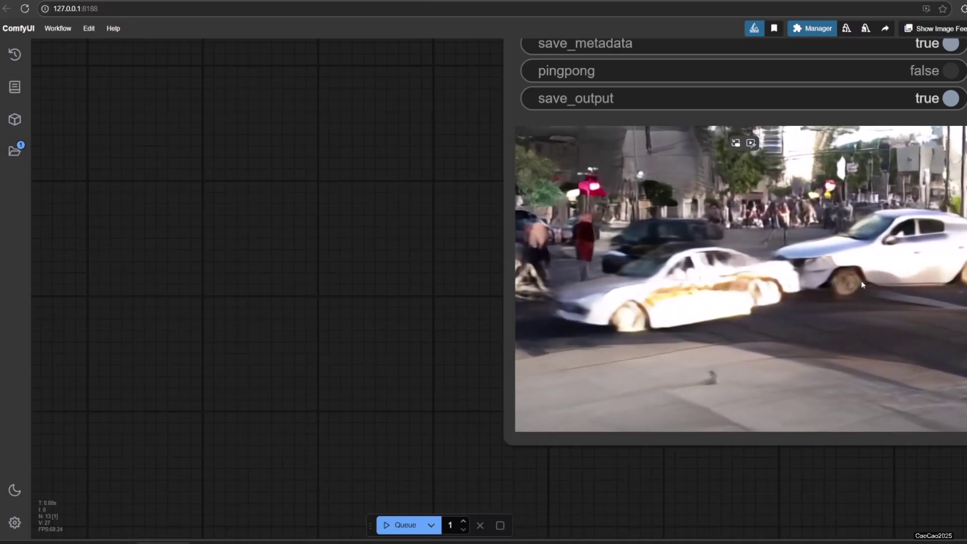
- Review the generated street video in the Video Combine preview and check the prompt execution time in the console window
scroll(459, 307, down, 2)
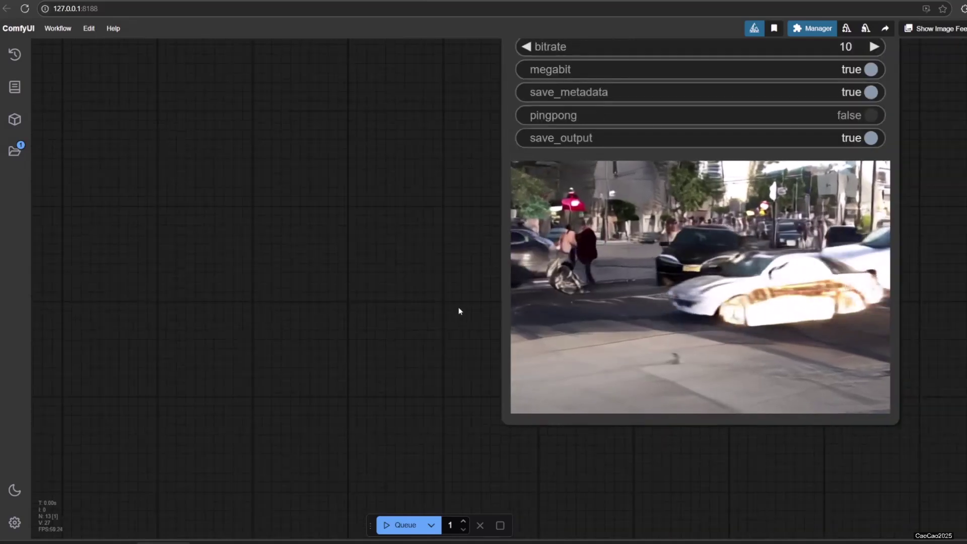
scroll(419, 289, down, 2)
drag(416, 259, 428, 291)
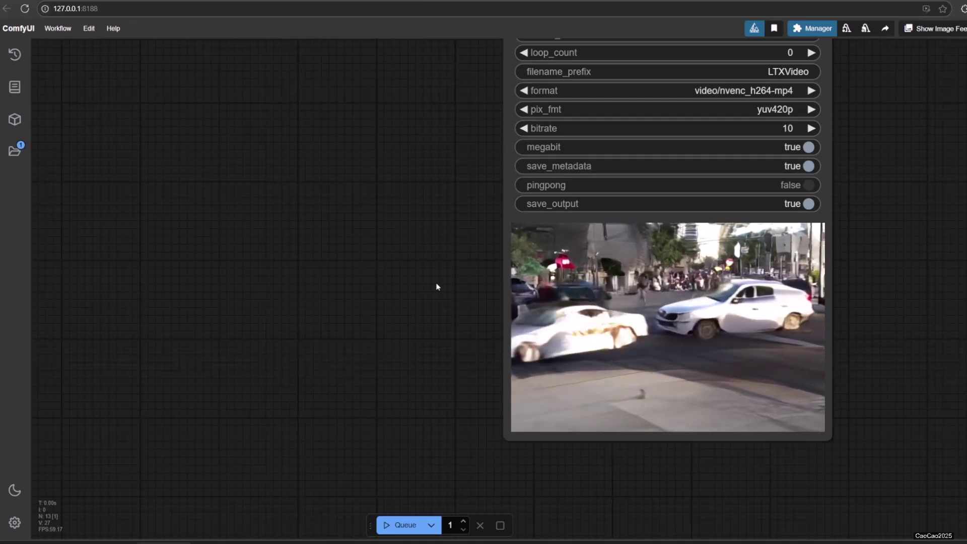
key(alt+Tab)
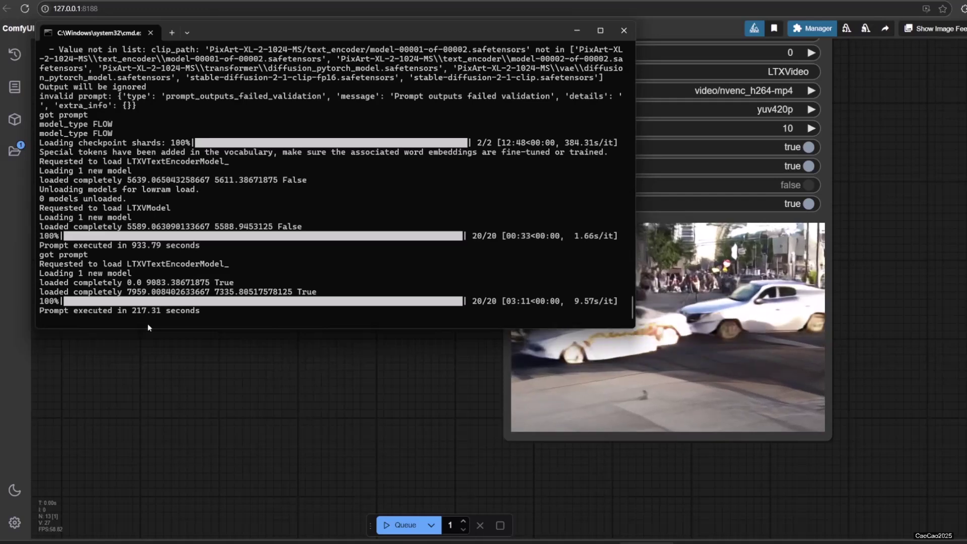
click(255, 419)
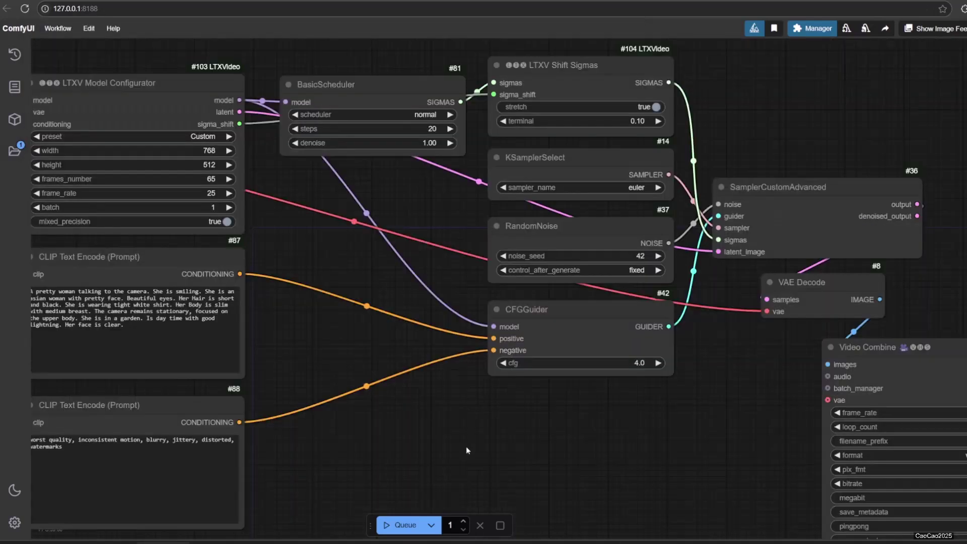
- Follow the workflow to the Video Combine node and examine the video made from the woman-in-a-garden prompt
drag(513, 453, 233, 294)
drag(377, 385, 314, 225)
scroll(424, 301, up, 2)
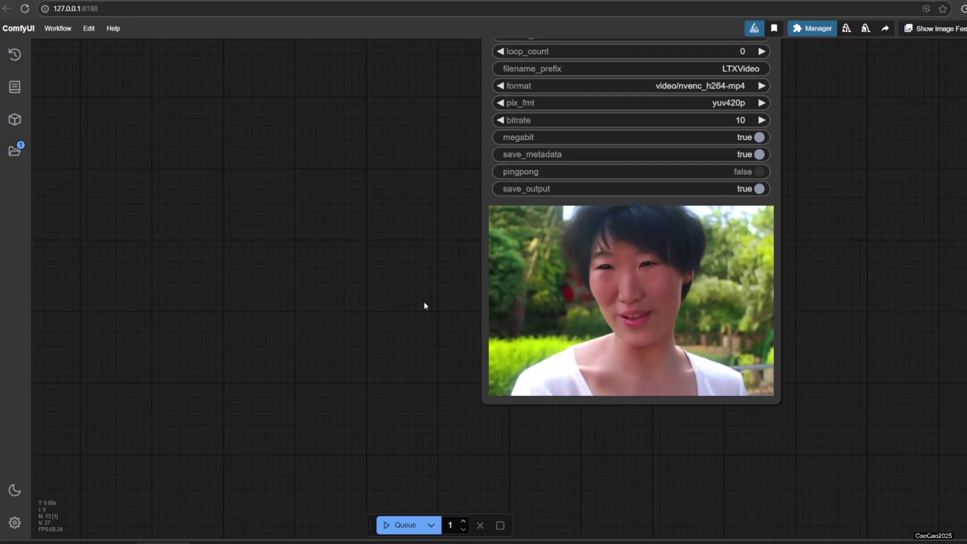
scroll(424, 306, down, 3)
drag(391, 315, 414, 384)
drag(323, 345, 340, 363)
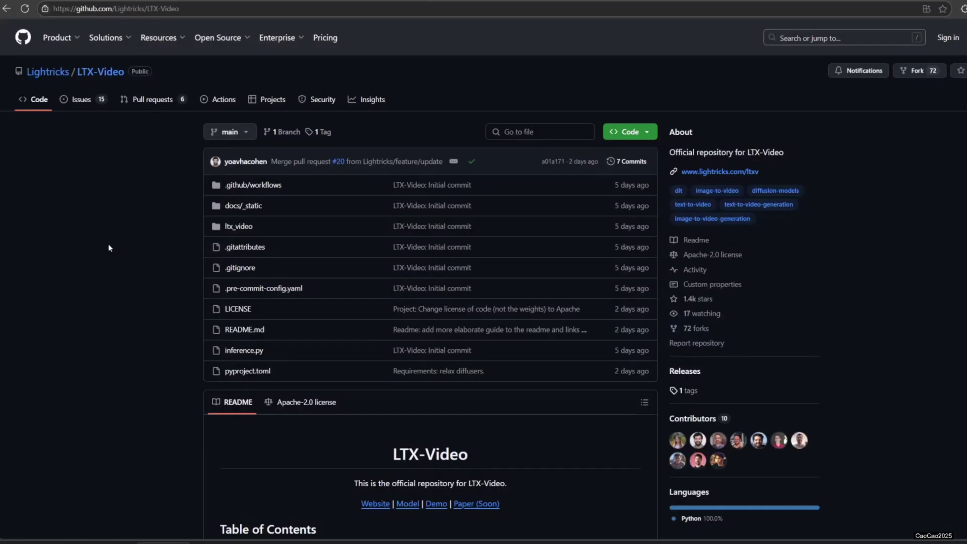
- Expand the white Jeep and snow-covered mountain range example prompts in the LTX-Video GitHub README
scroll(108, 251, down, 10)
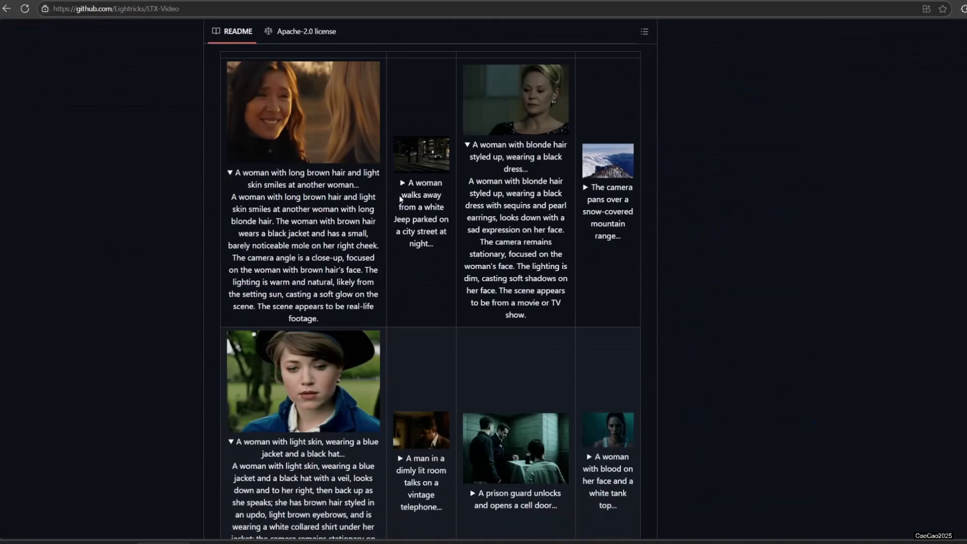
click(423, 211)
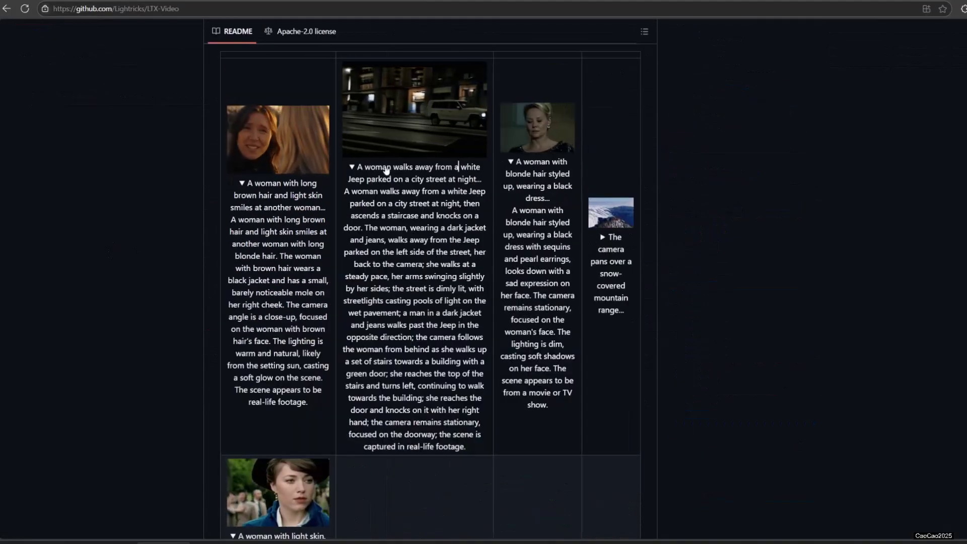
click(537, 296)
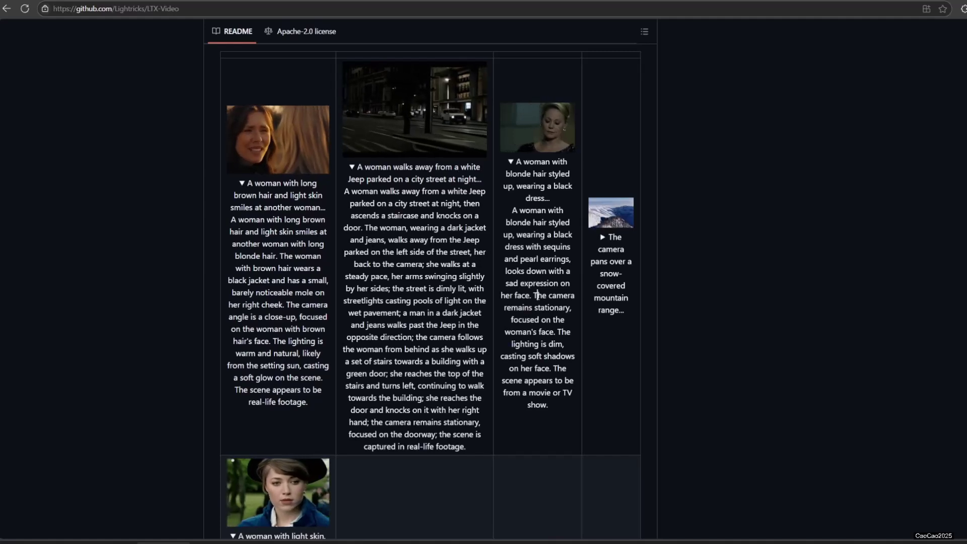
click(596, 279)
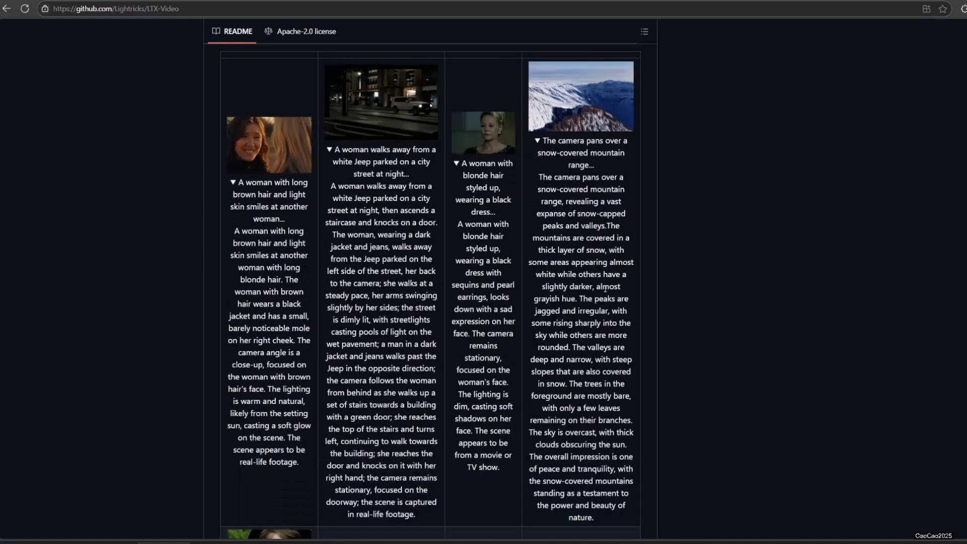
- Expand the vintage telephone, prison guard and woman with blood on her face example prompts in the README
scroll(598, 233, down, 8)
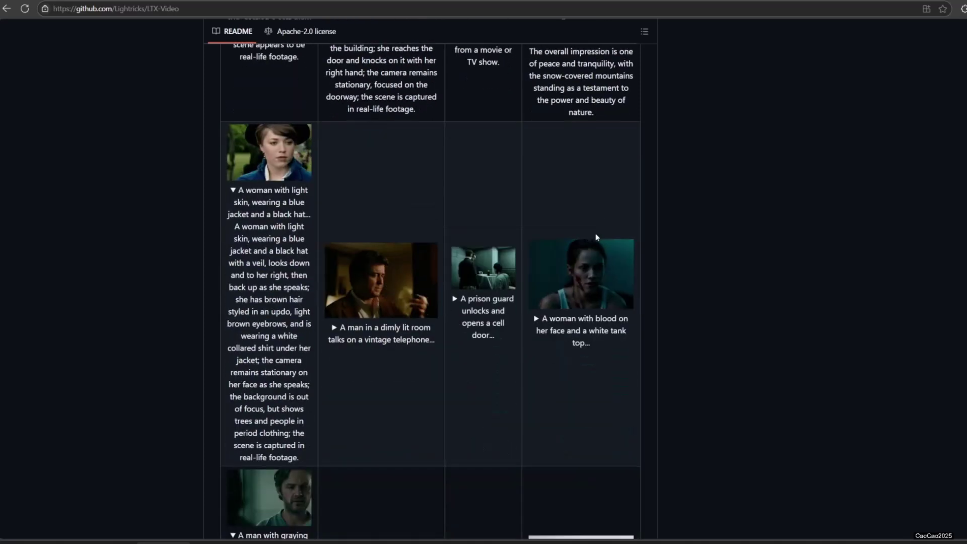
click(367, 339)
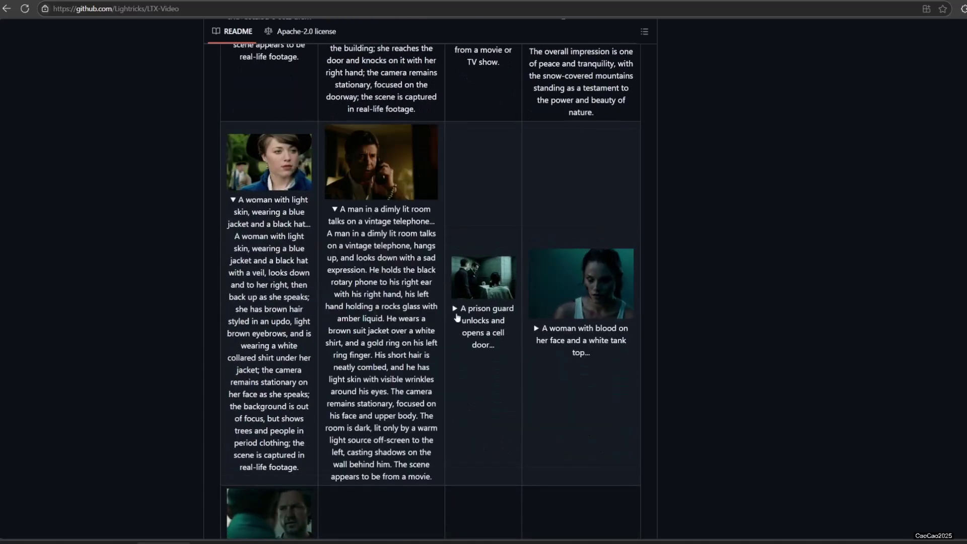
click(496, 316)
scroll(496, 260, down, 2)
click(590, 362)
scroll(592, 353, down, 5)
scroll(592, 352, down, 6)
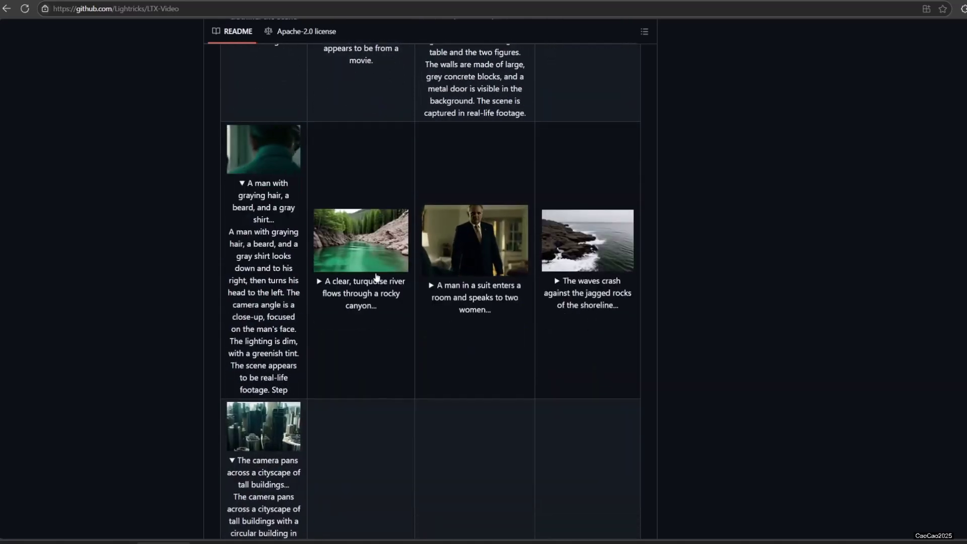
- Expand the turquoise river, man in a suit and crashing waves example prompts in the README
click(369, 290)
click(474, 343)
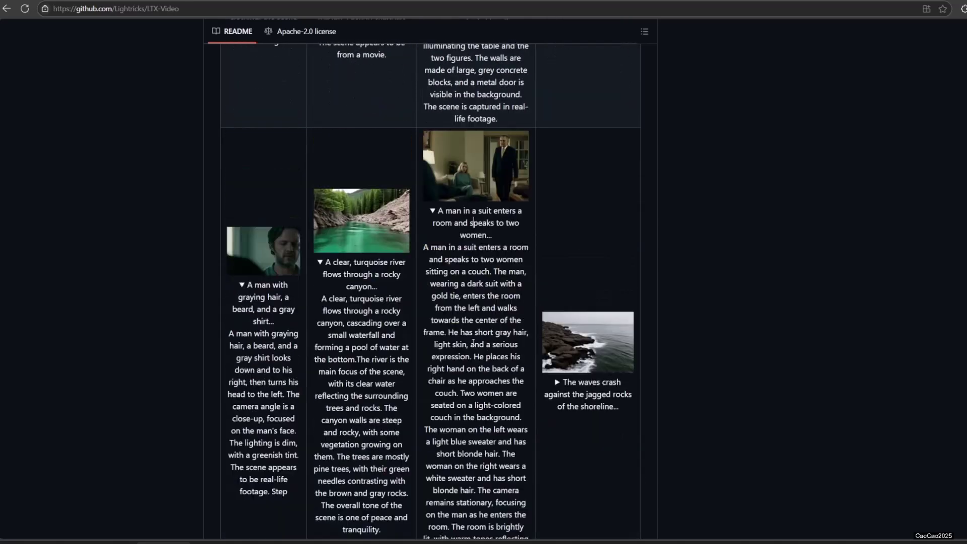
click(577, 401)
scroll(572, 388, down, 13)
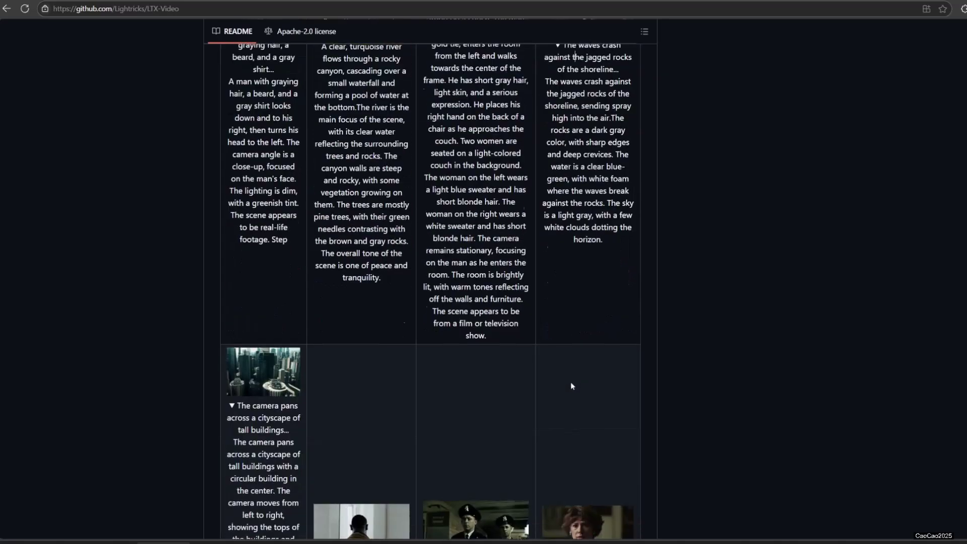
- Expand the prompts for the man walking towards a window, the two police officers and the woman with short brown hair
click(357, 247)
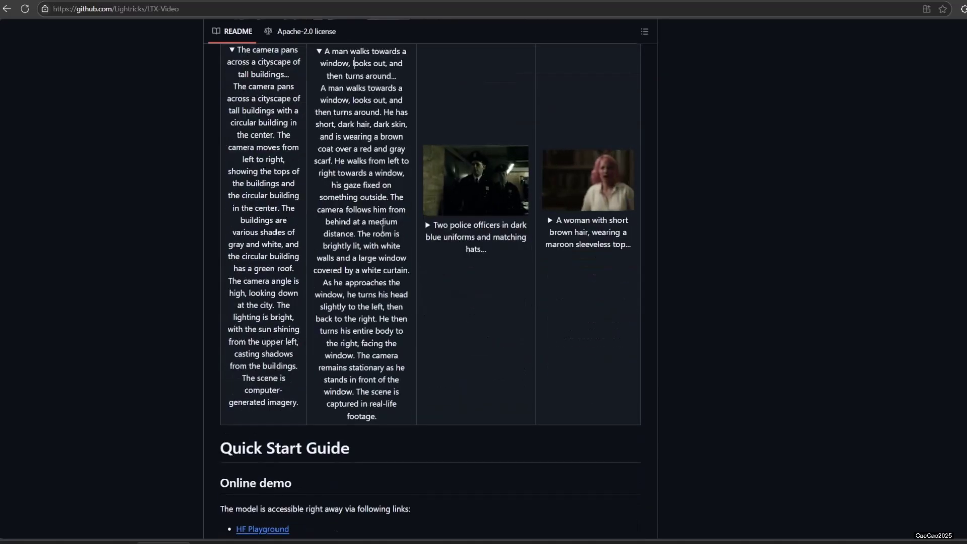
click(525, 245)
click(555, 226)
scroll(554, 252, up, 4)
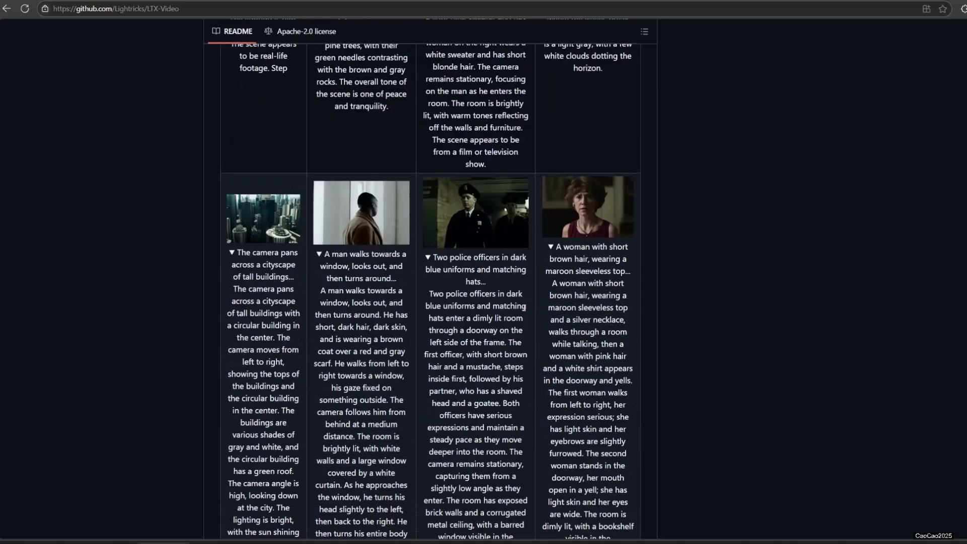
- Copy the full example prompt about the woman with blood on her face and a white tank top
scroll(525, 306, up, 20)
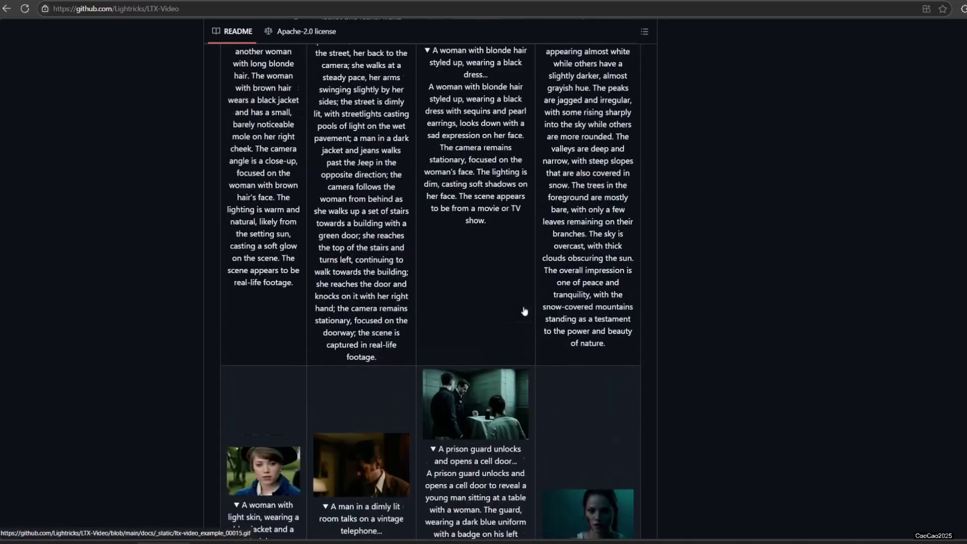
scroll(524, 310, up, 4)
scroll(524, 310, down, 9)
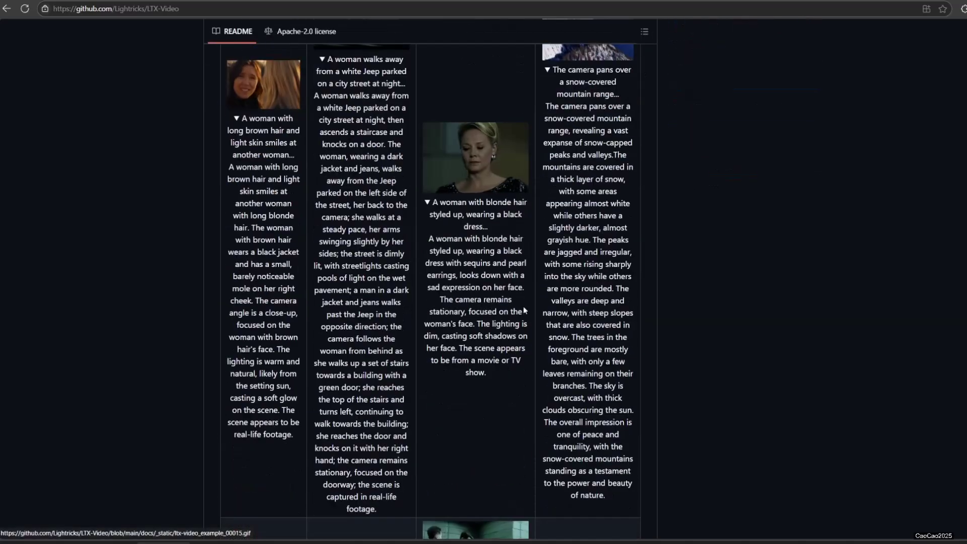
scroll(525, 295, down, 7)
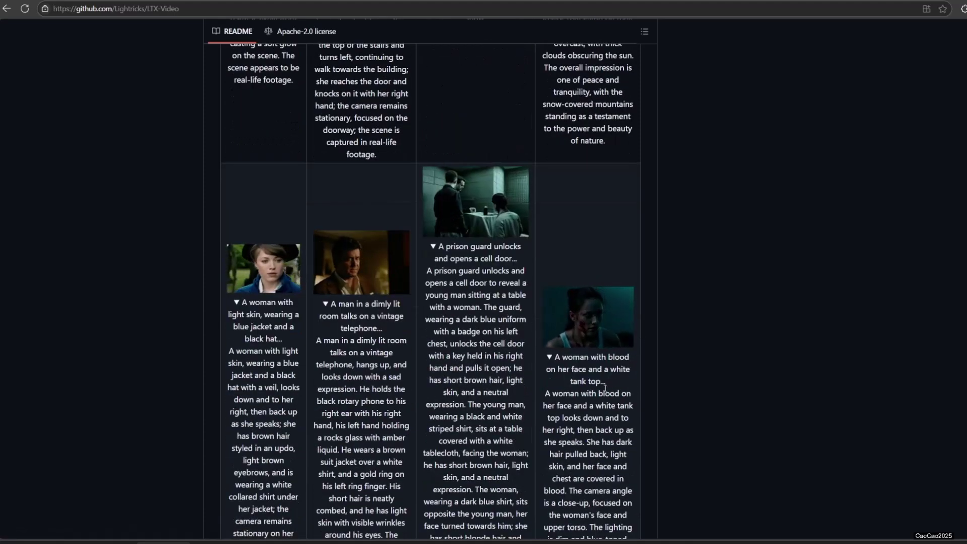
drag(556, 360, 607, 396)
scroll(599, 403, down, 4)
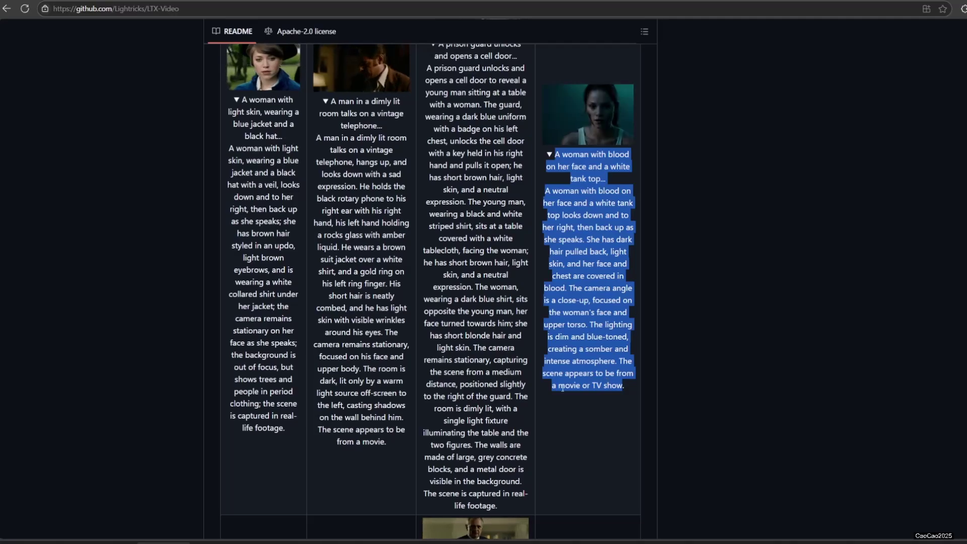
key(ctrl+c)
- Switch to ComfyUI and replace the positive prompt in the CLIP Text Encode node with the copied example prompt
key(alt+Tab)
key(ctrl+a)
click(418, 222)
key(ctrl+a)
key(ctrl+v)
scroll(600, 281, up, 3)
scroll(504, 231, down, 2)
- Follow the workflow to the Video Combine node and examine the video generated from the copied prompt up close
drag(608, 138, 369, 379)
drag(591, 382, 328, 300)
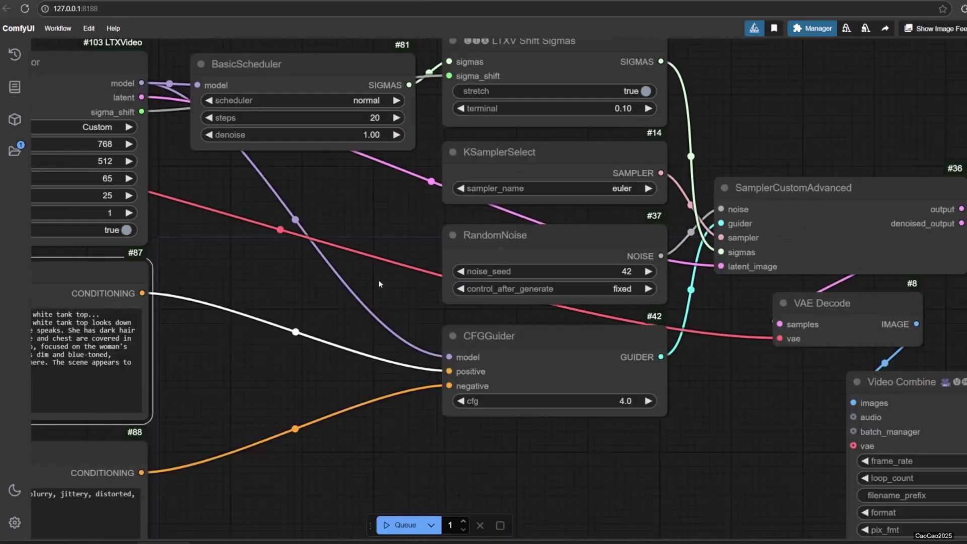
drag(782, 139, 691, 122)
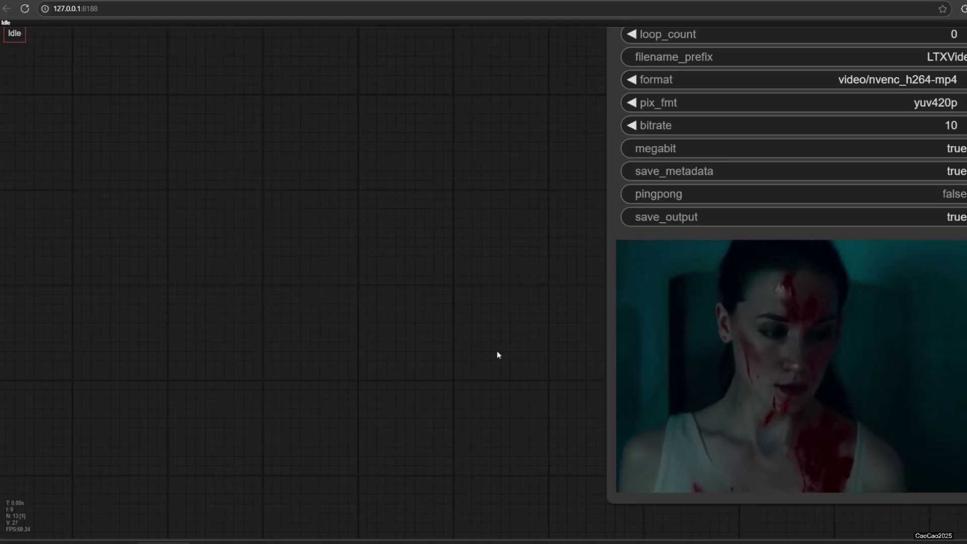
drag(499, 300, 351, 322)
scroll(332, 318, down, 1)
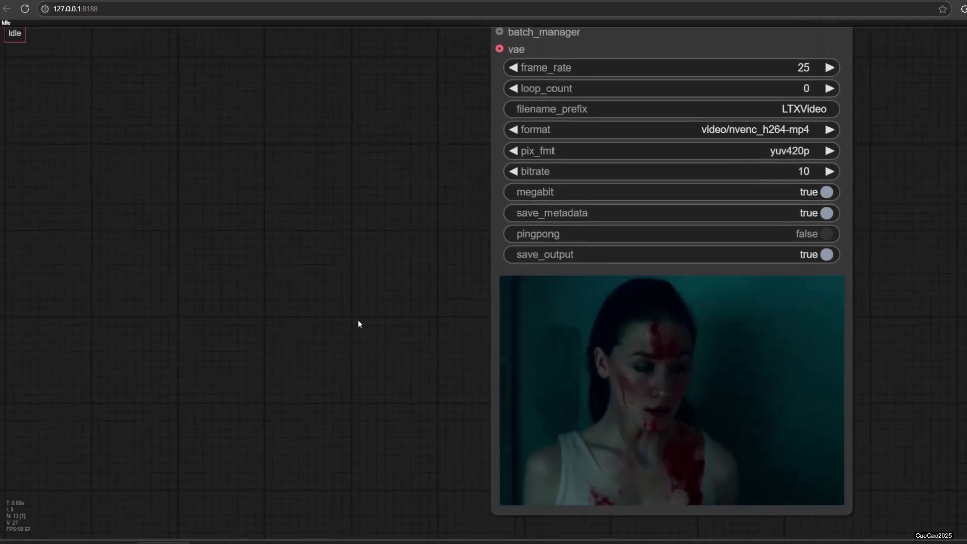
scroll(380, 328, up, 4)
drag(416, 328, 207, 173)
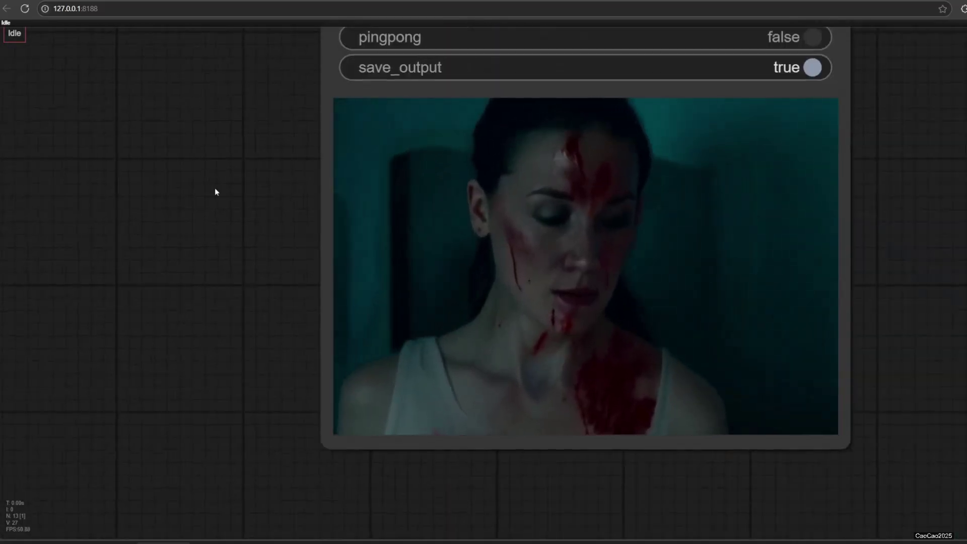
- Rewrite the positive prompt for a smiling 27 year old korean woman with white tank top in a bright K Drama scene, and queue generation
scroll(230, 247, down, 3)
scroll(230, 247, down, 5)
drag(70, 141, 441, 344)
drag(176, 246, 565, 378)
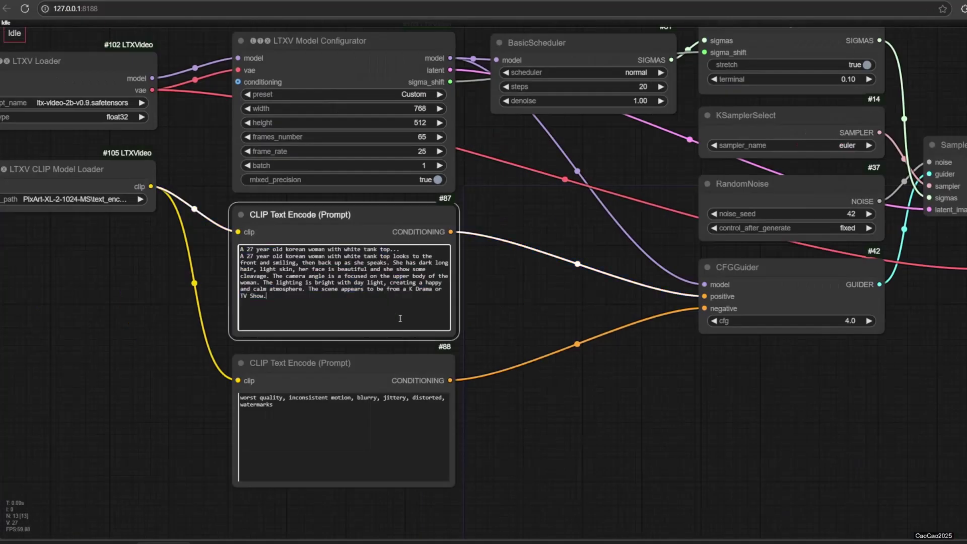
scroll(485, 293, up, 5)
scroll(581, 321, down, 3)
drag(825, 431, 567, 478)
drag(712, 488, 589, 333)
key(f)
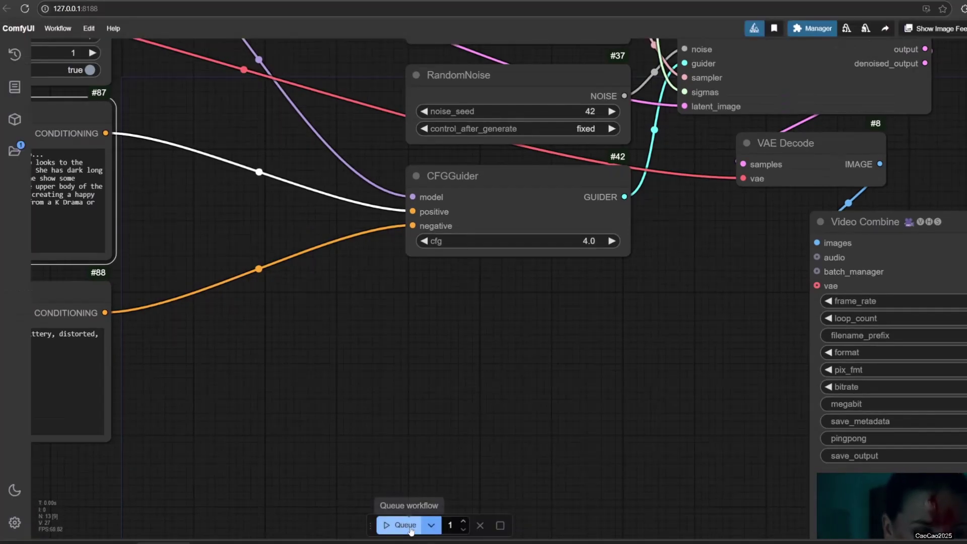
- Examine the video generated from the K Drama prompt up close in the Video Combine preview
drag(576, 391, 145, 190)
scroll(514, 337, up, 2)
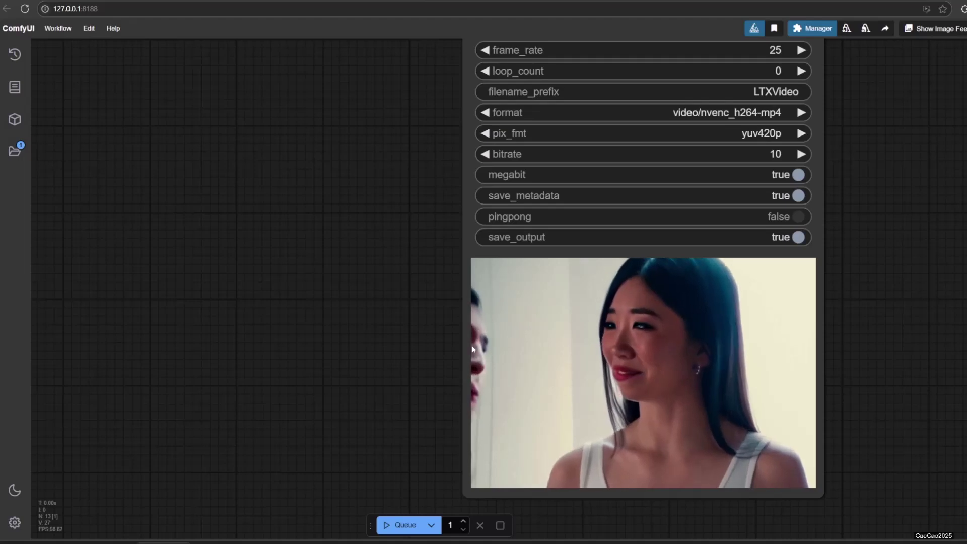
scroll(368, 404, up, 3)
drag(396, 375, 299, 357)
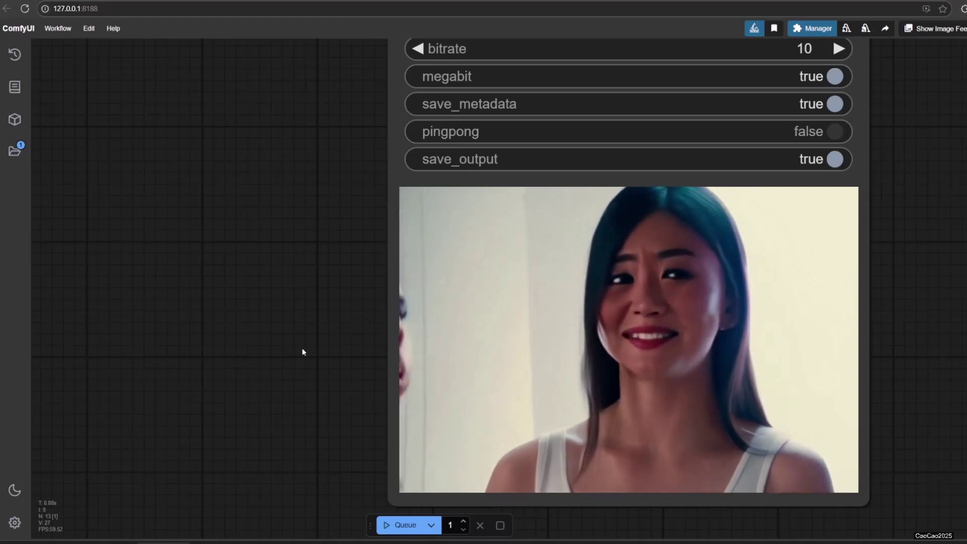
scroll(302, 353, up, 2)
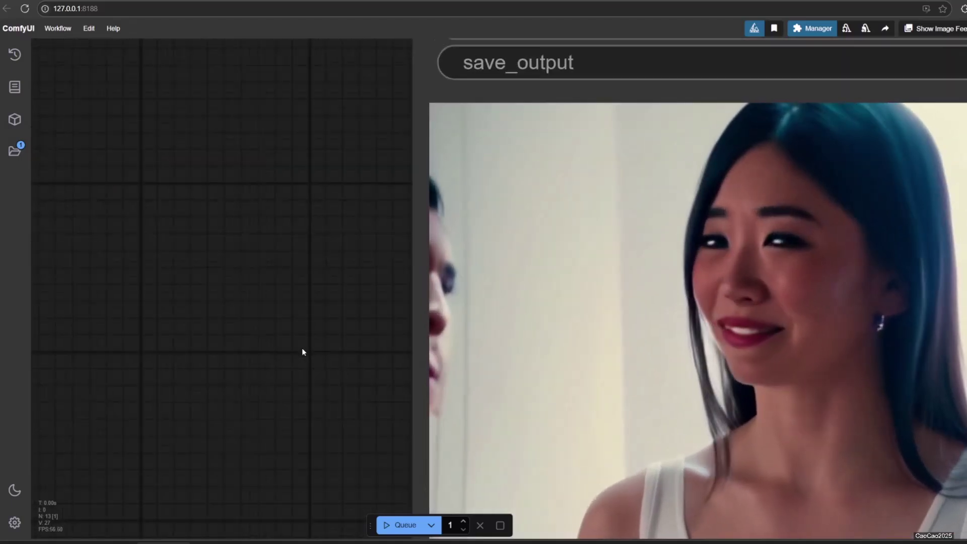
- Set the LTXV Model Configurator's width to 512 and height to 768, and queue the workflow
scroll(303, 351, down, 2)
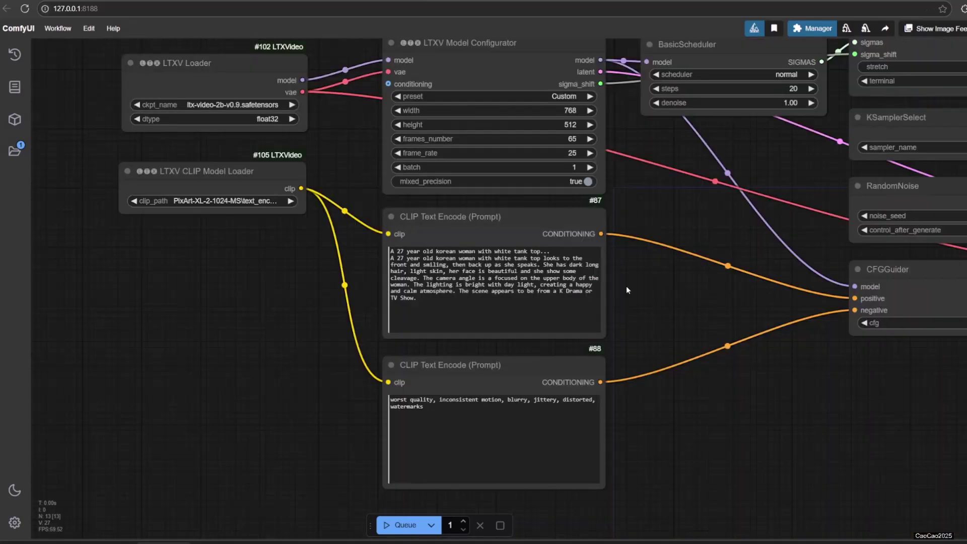
scroll(627, 286, up, 3)
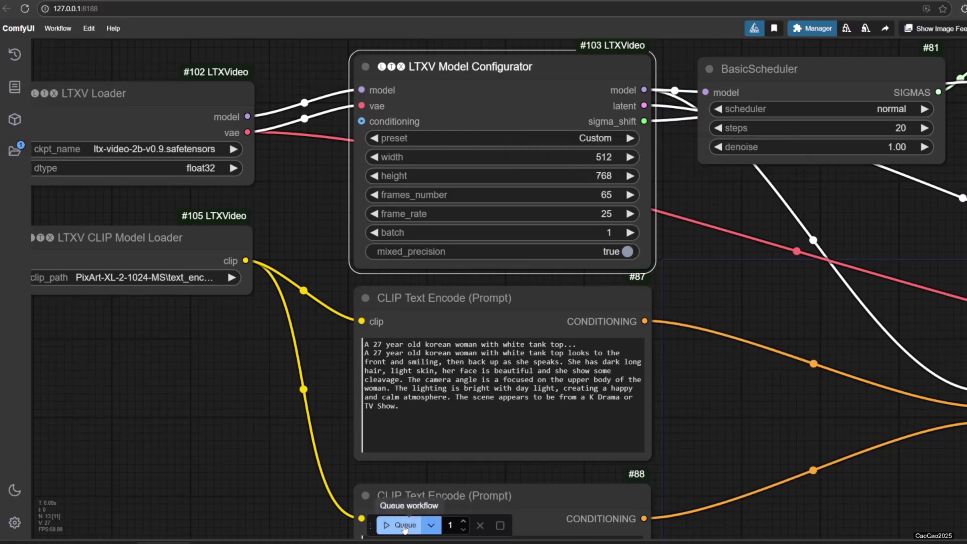
drag(743, 432, 691, 422)
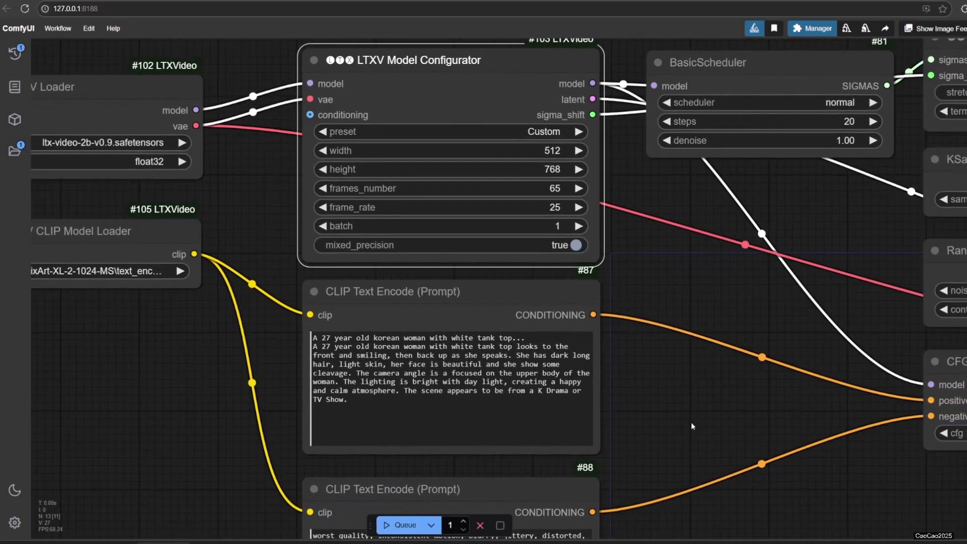
- Follow the workflow to the Video Combine node and examine the generated portrait-format video
drag(721, 439, 117, 264)
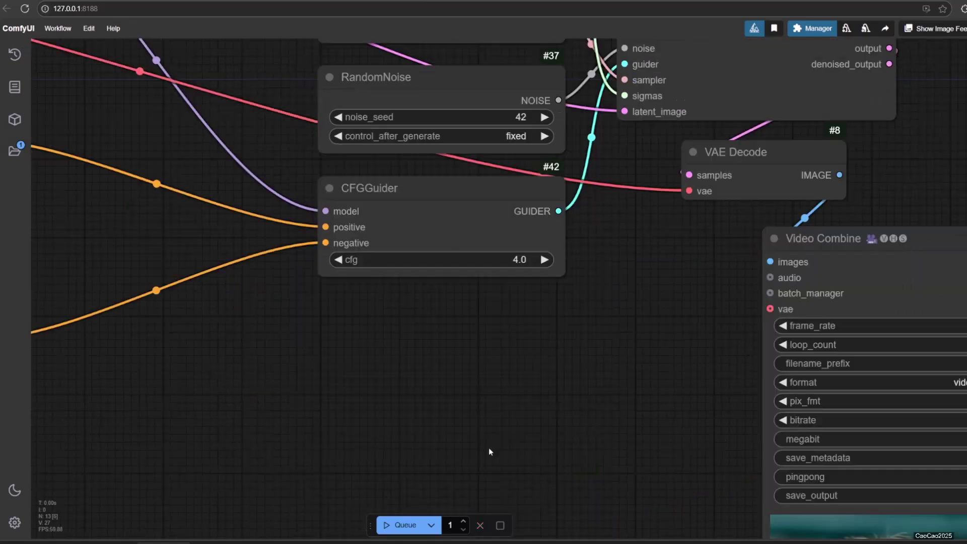
drag(487, 453, 175, 134)
drag(253, 388, 304, 198)
scroll(305, 217, down, 2)
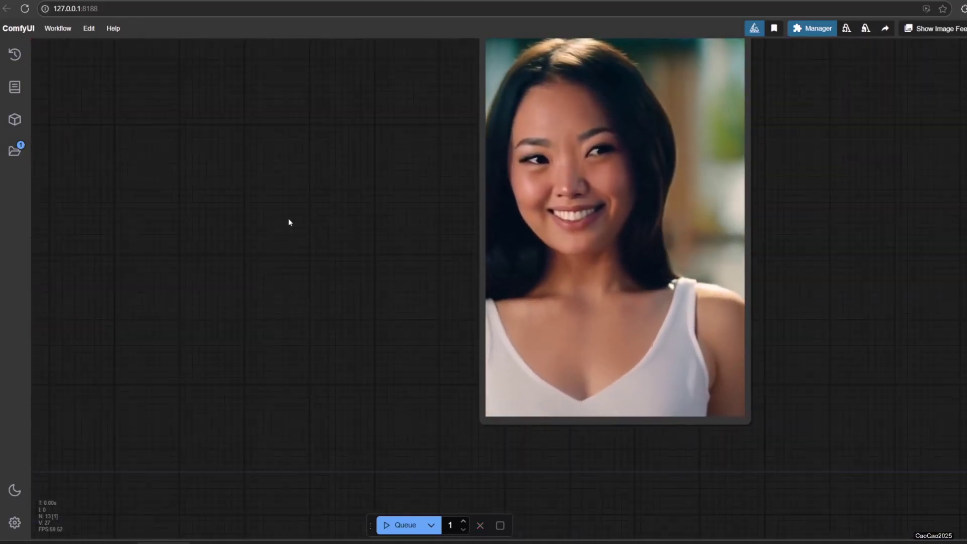
- Set the LTXV Model Configurator's frame_rate to 15
drag(288, 221, 365, 301)
scroll(285, 255, down, 1)
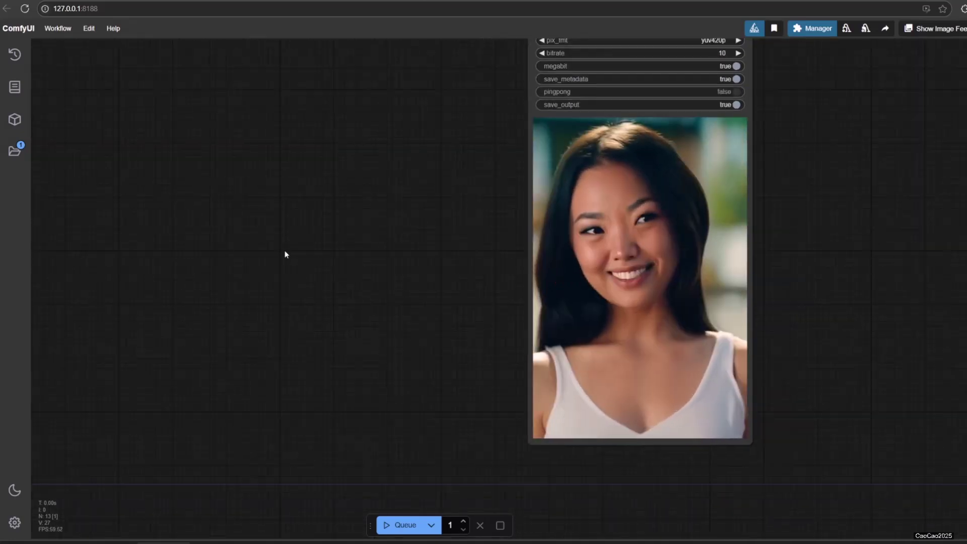
drag(285, 255, 298, 262)
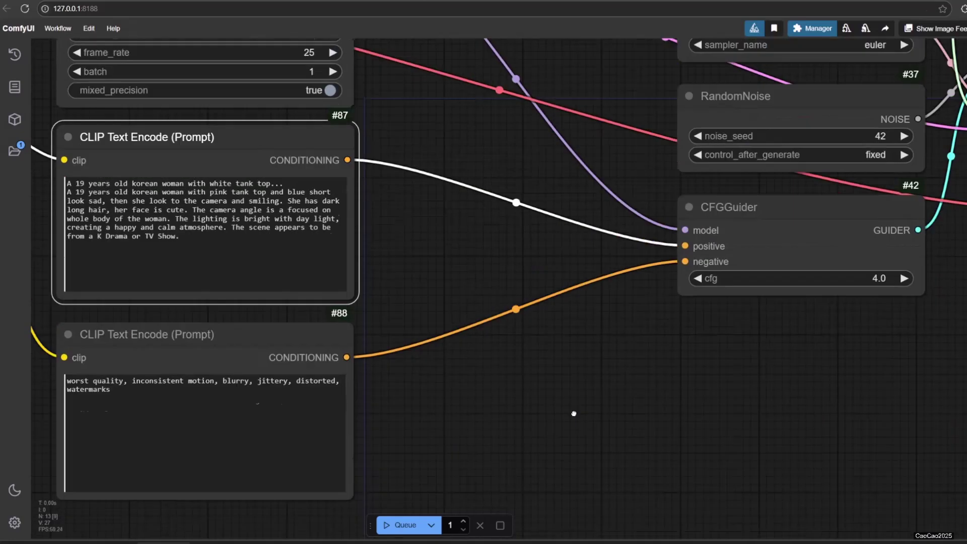
drag(590, 44, 692, 369)
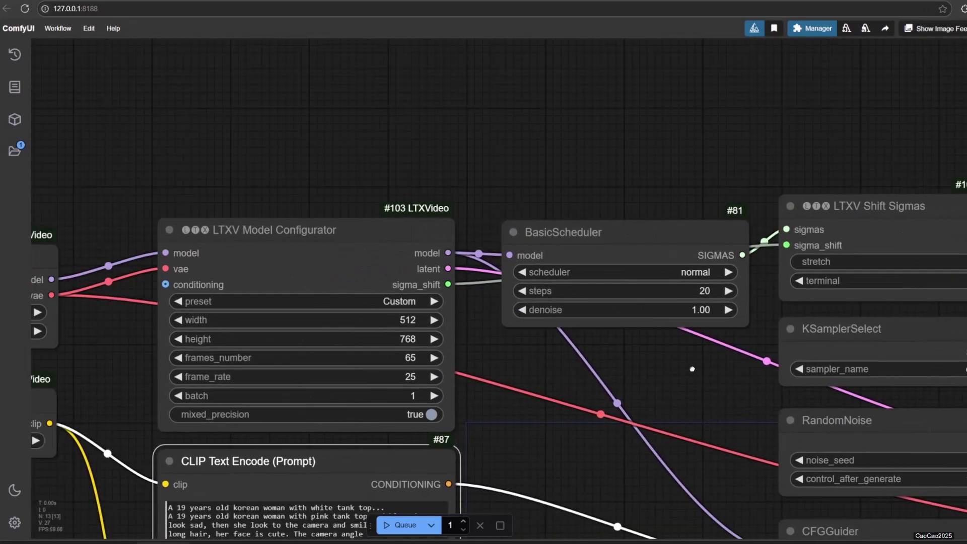
click(398, 376)
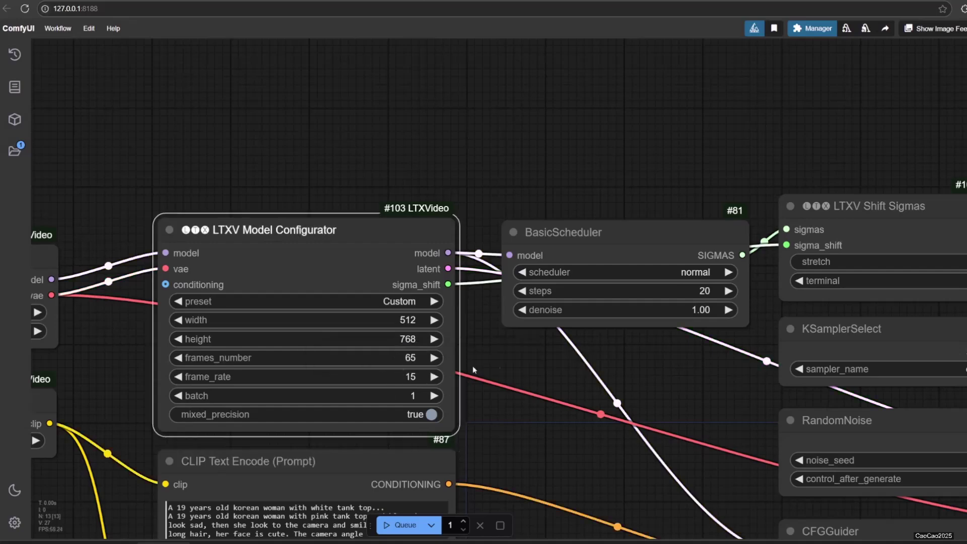
- Cancel the running generation and set the Video Combine node's frame_rate to 15
drag(682, 362, 472, 257)
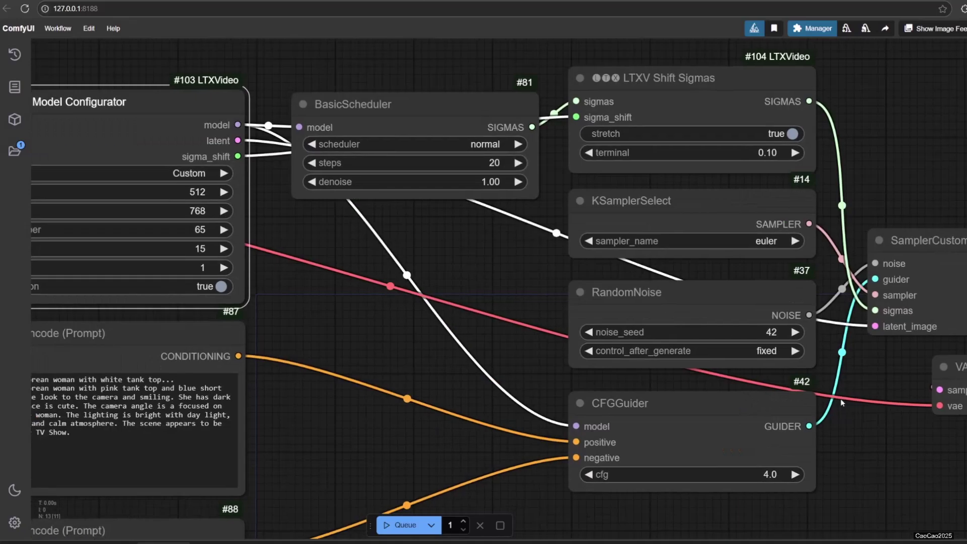
drag(907, 474, 432, 95)
scroll(477, 184, down, 2)
drag(410, 235, 430, 249)
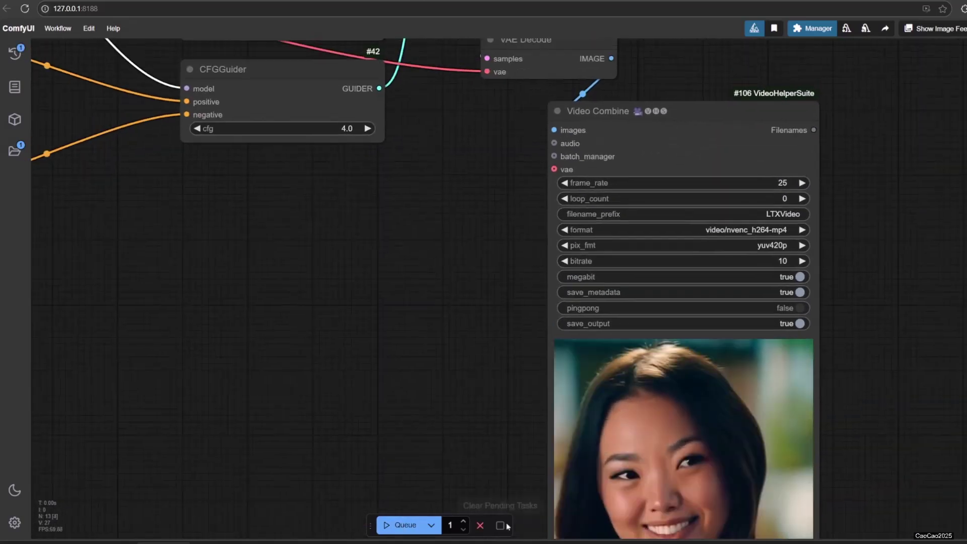
click(480, 525)
click(770, 183)
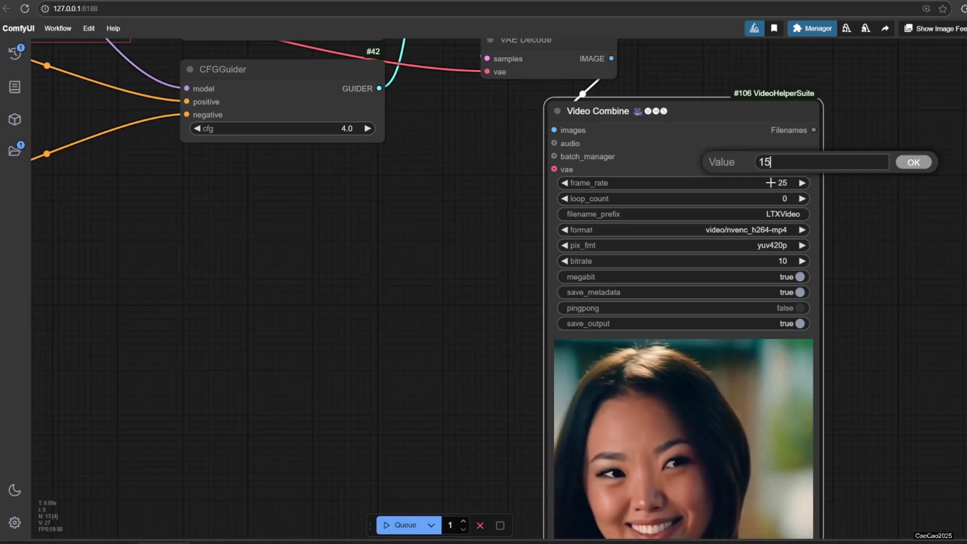
key(Return)
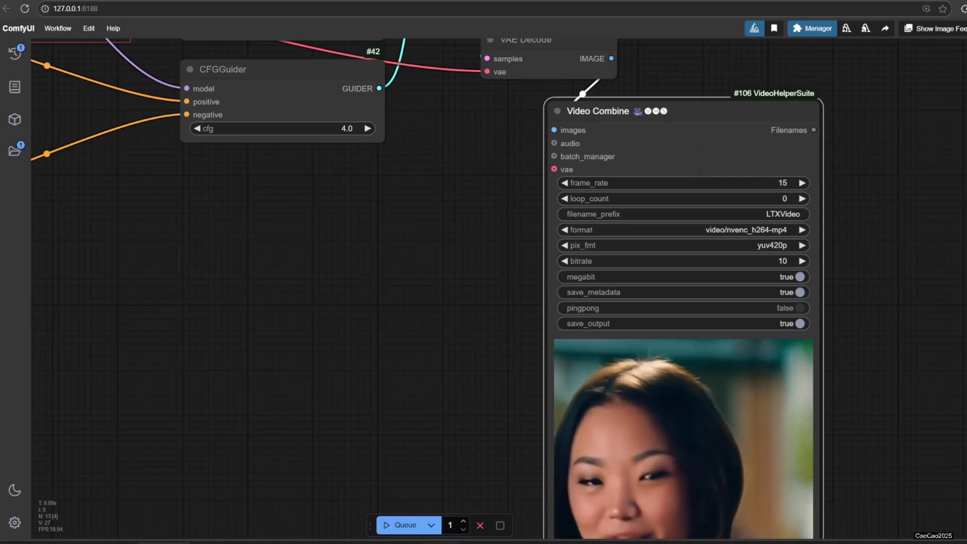
- Change the tank top colour from white to pink in the first line of the positive prompt
drag(319, 292, 261, 268)
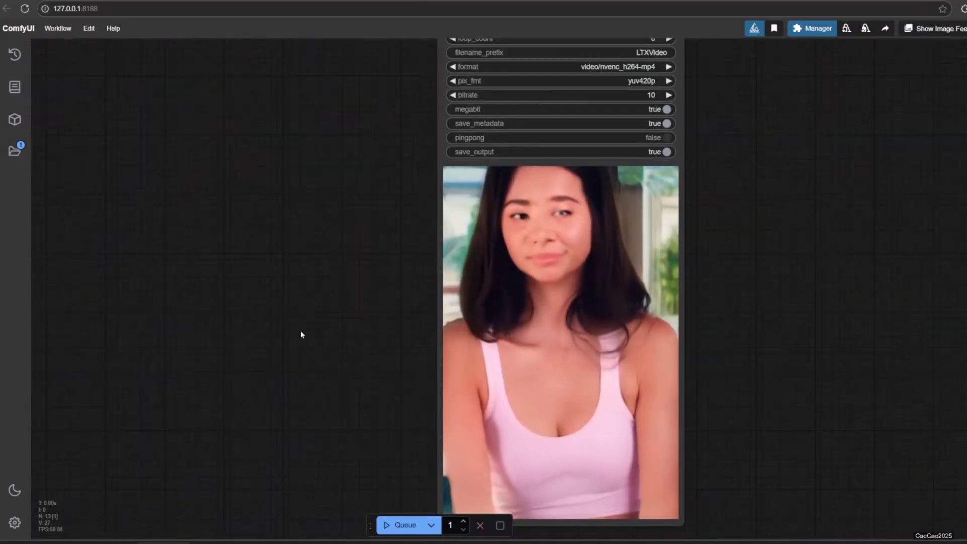
drag(274, 233, 611, 438)
drag(323, 201, 554, 352)
scroll(545, 339, up, 2)
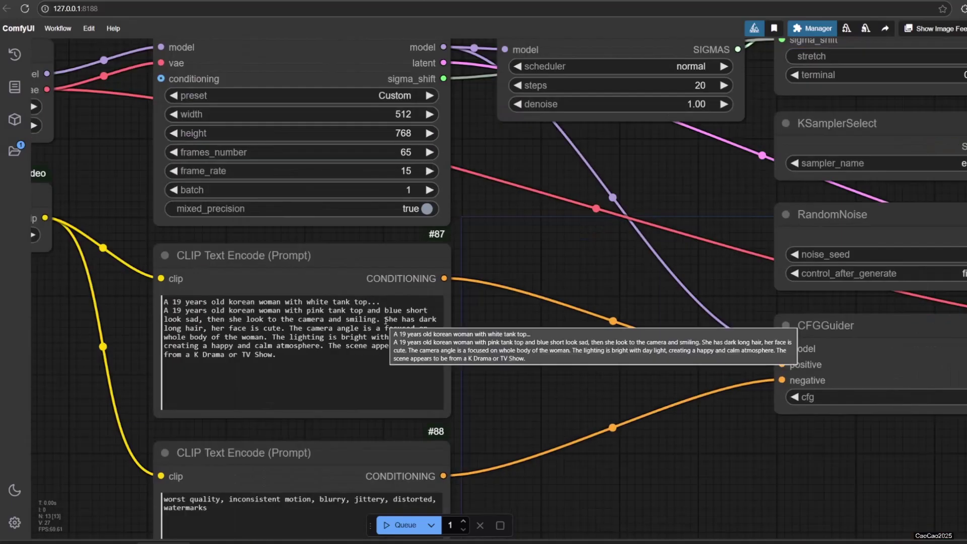
double_click(316, 310)
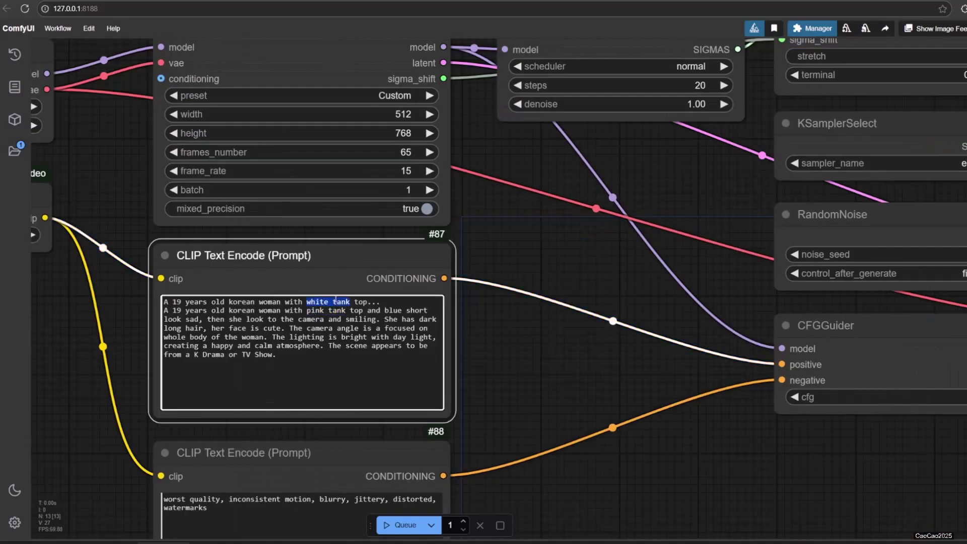
scroll(452, 280, down, 2)
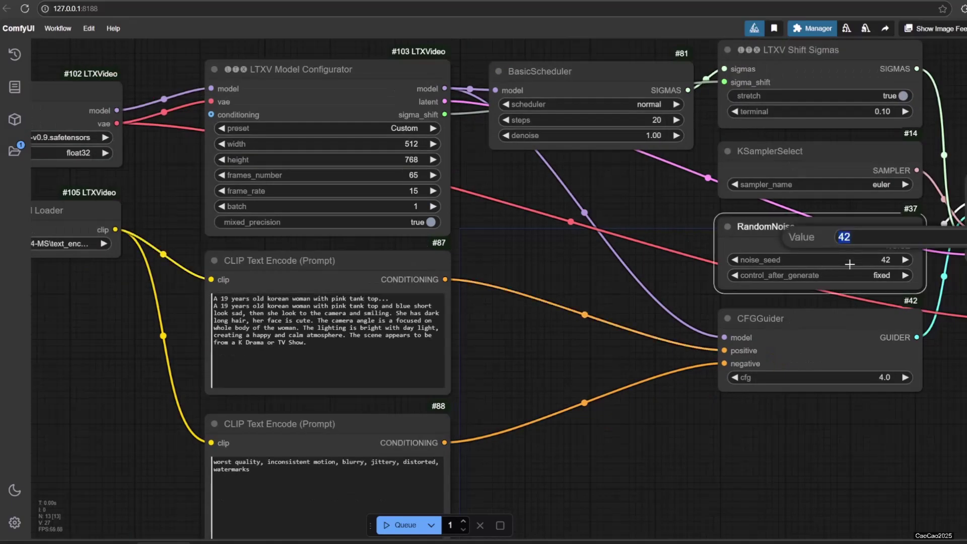
- Set the RandomNoise node's noise_seed to 555, queue the workflow, and check its progress in the command console
scroll(473, 382, down, 2)
drag(742, 444, 527, 364)
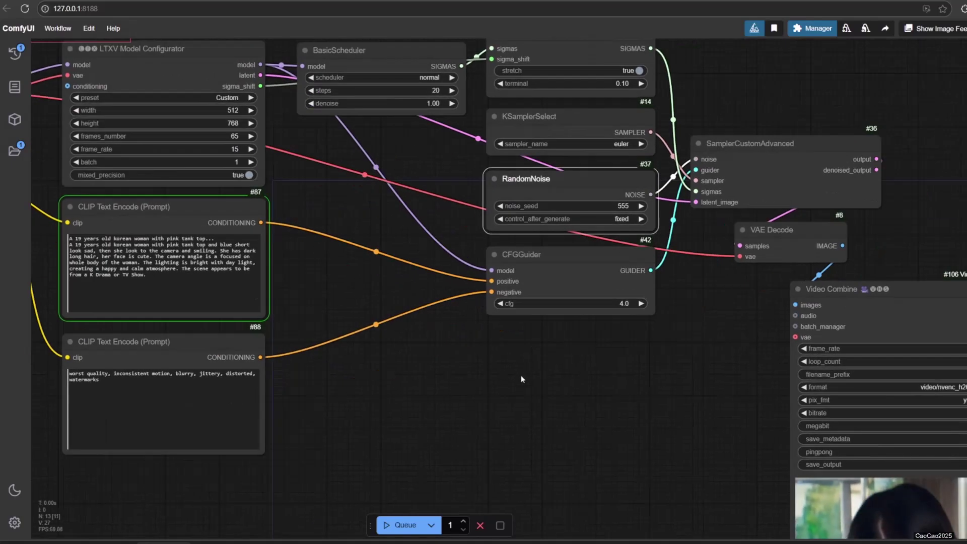
key(alt+Tab)
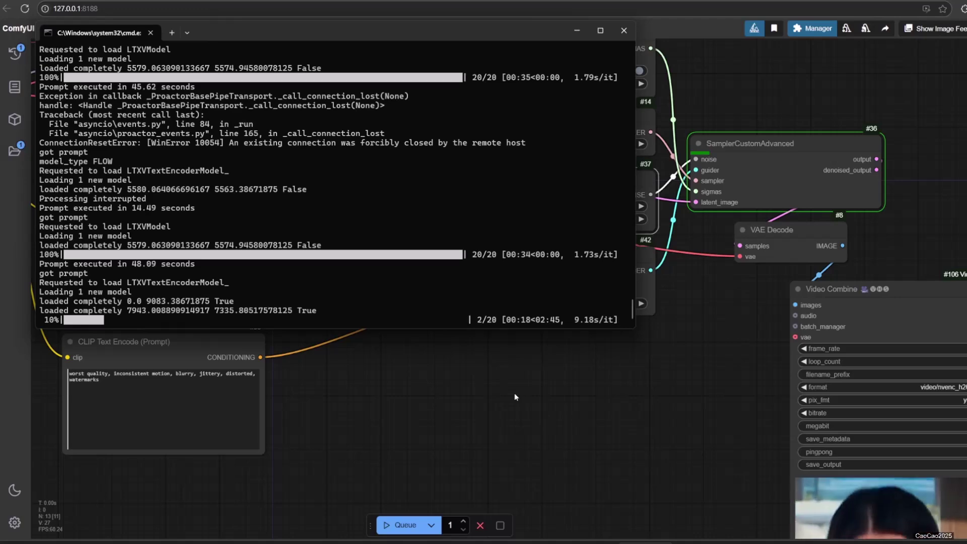
click(515, 393)
- Examine the two turquoise river videos up close in the Video Combine preview, tracing the workflow back through its nodes between them
drag(695, 405, 469, 171)
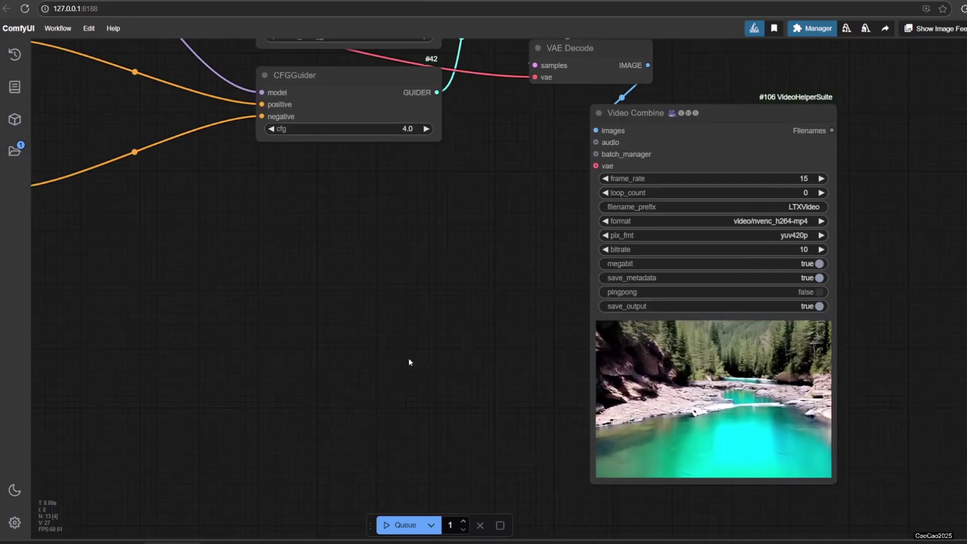
drag(410, 361, 343, 320)
scroll(258, 306, up, 5)
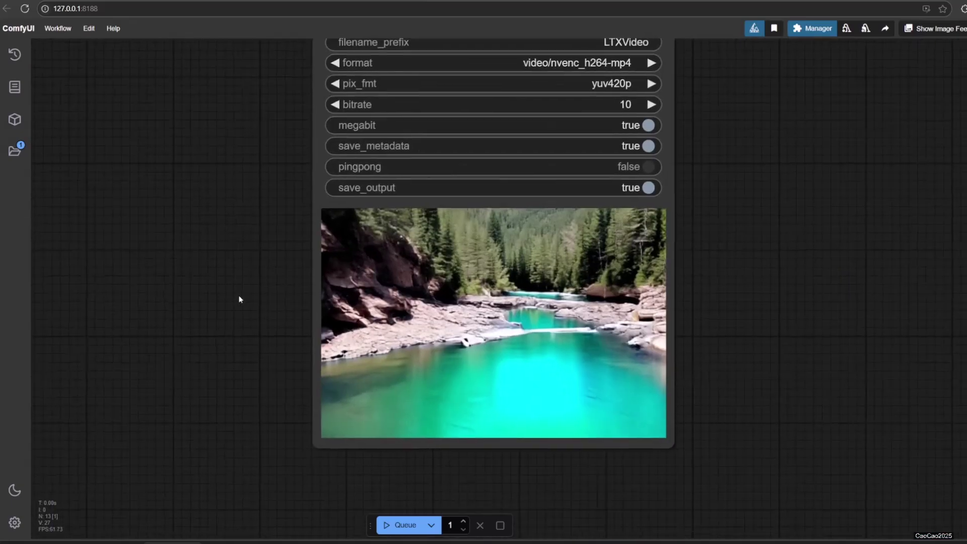
drag(258, 306, 151, 300)
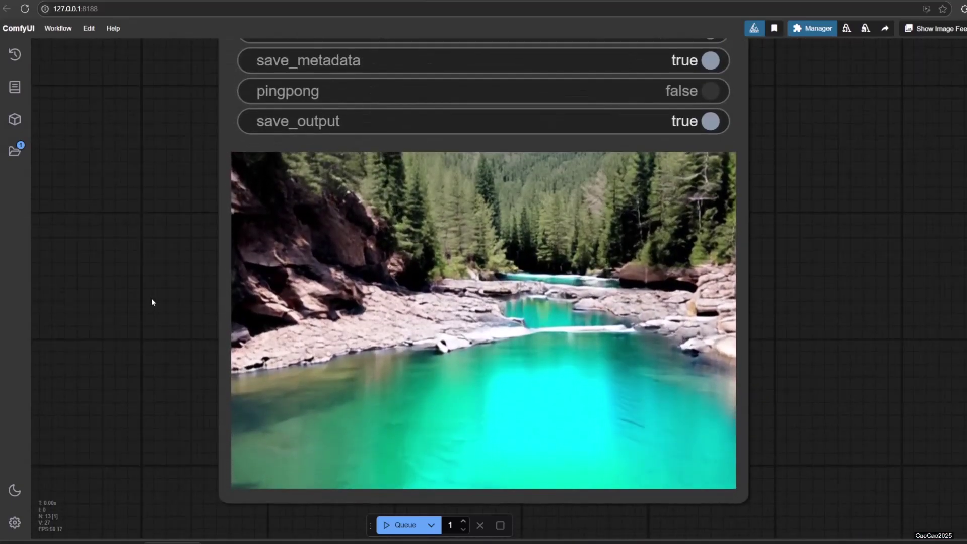
scroll(152, 298, down, 4)
drag(144, 271, 498, 425)
drag(328, 354, 831, 430)
drag(579, 294, 843, 436)
drag(530, 258, 515, 429)
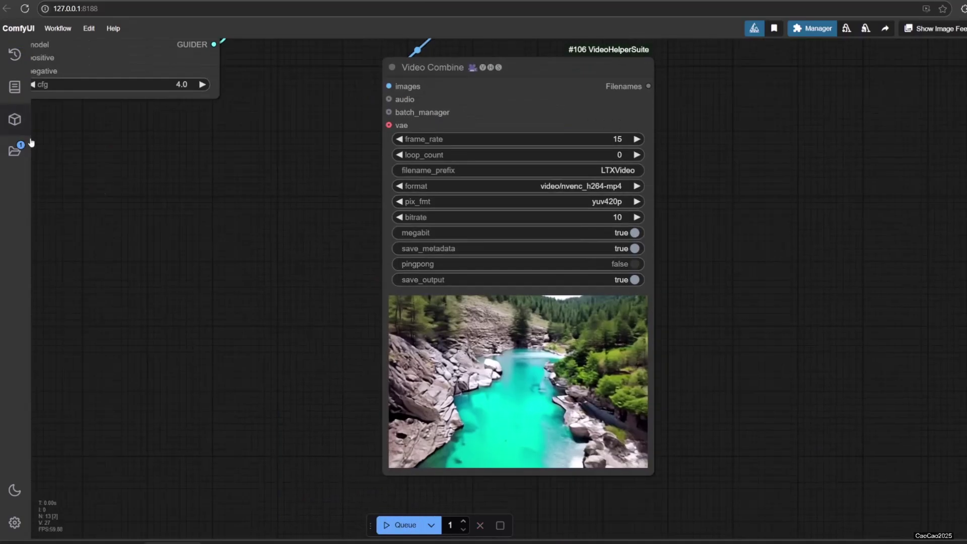
scroll(274, 330, up, 5)
drag(274, 330, 0, 203)
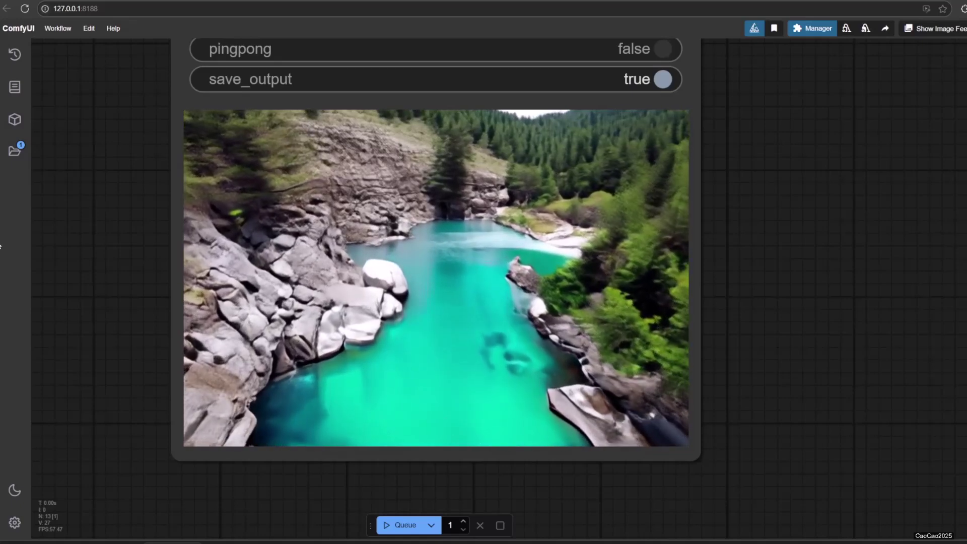
- Examine the example videos of the two women indoors and the uniformed police officers up close in the Video Combine preview
scroll(64, 295, down, 1)
scroll(64, 295, down, 2)
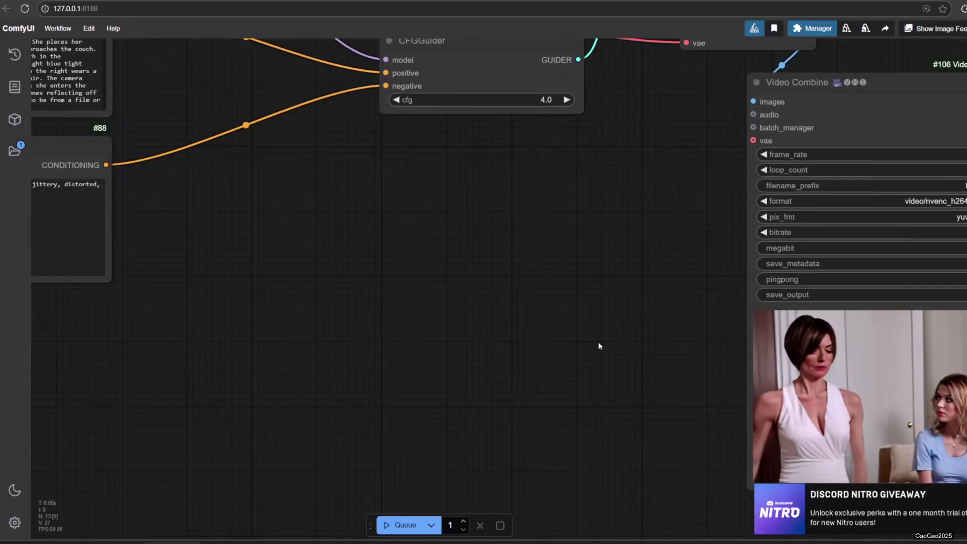
scroll(844, 398, up, 5)
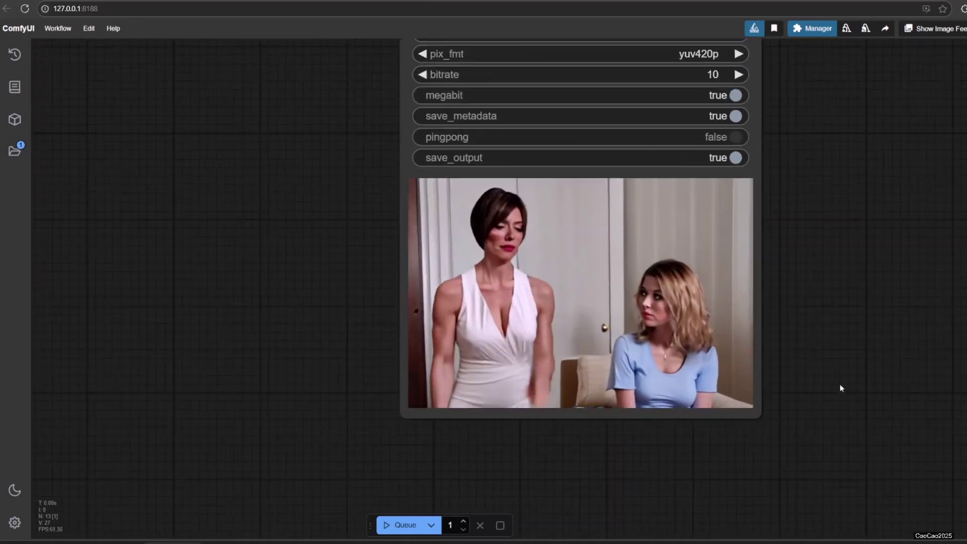
scroll(832, 369, down, 3)
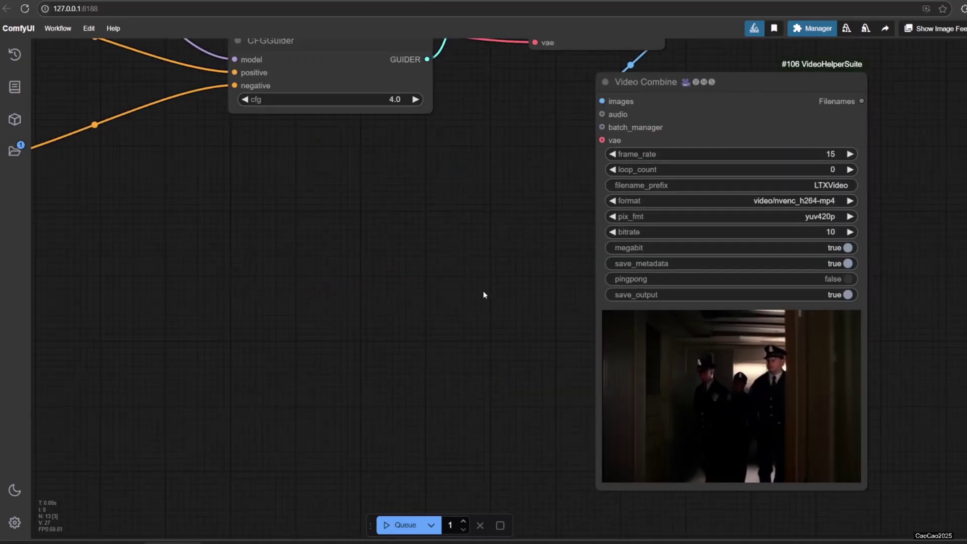
scroll(483, 291, up, 7)
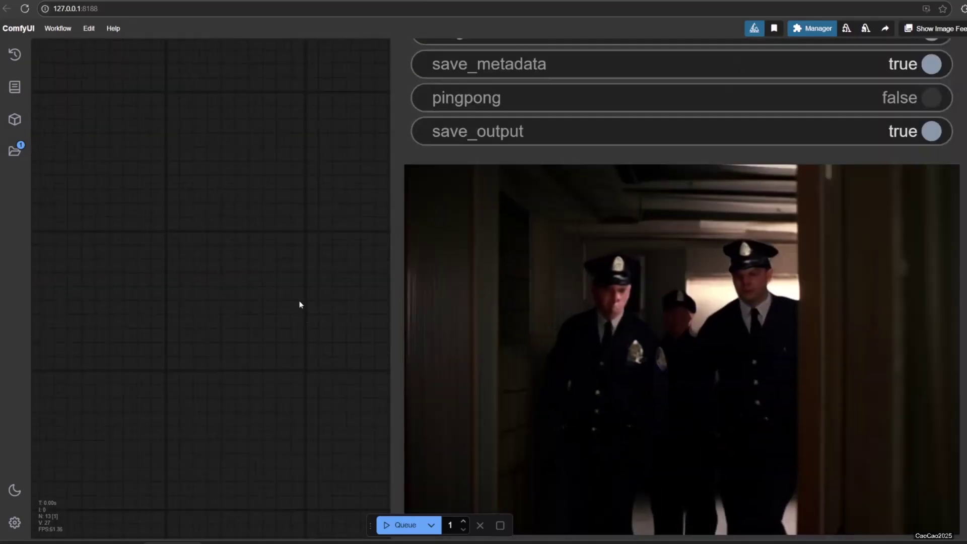
drag(300, 302, 171, 254)
scroll(171, 255, up, 2)
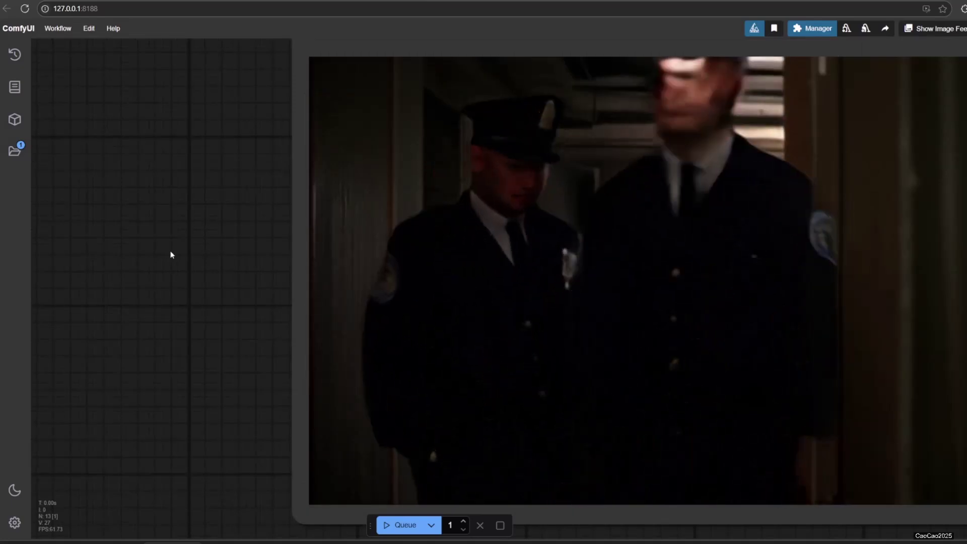